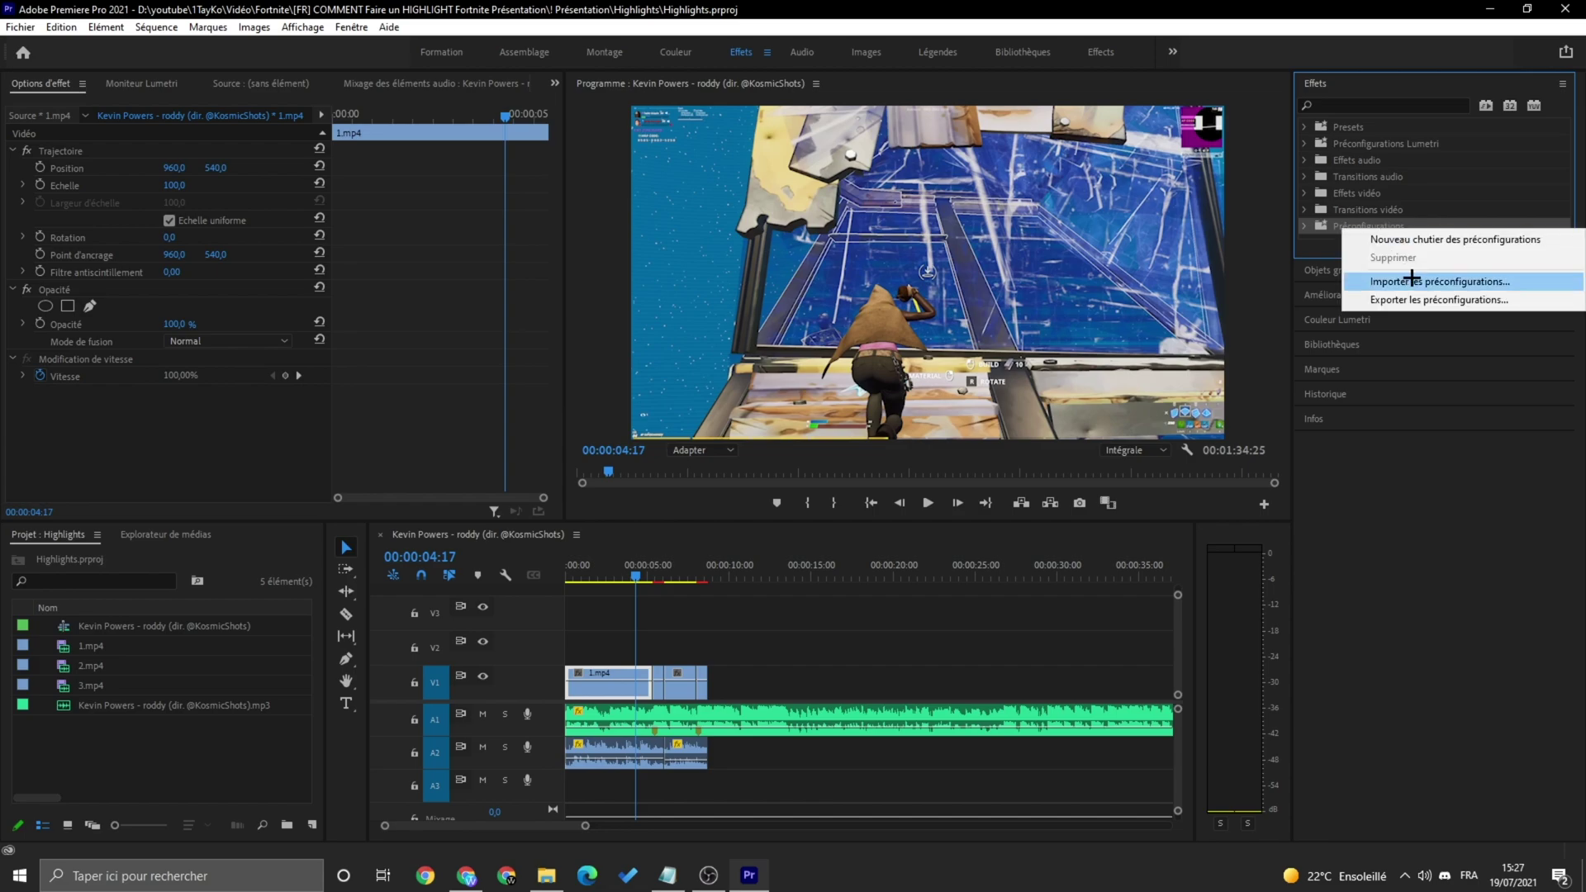
# Import the preset file Effets Vidéo.prfpset from the tuto folder inside 3 Les effets vidéos
pyautogui.click(1412, 280)
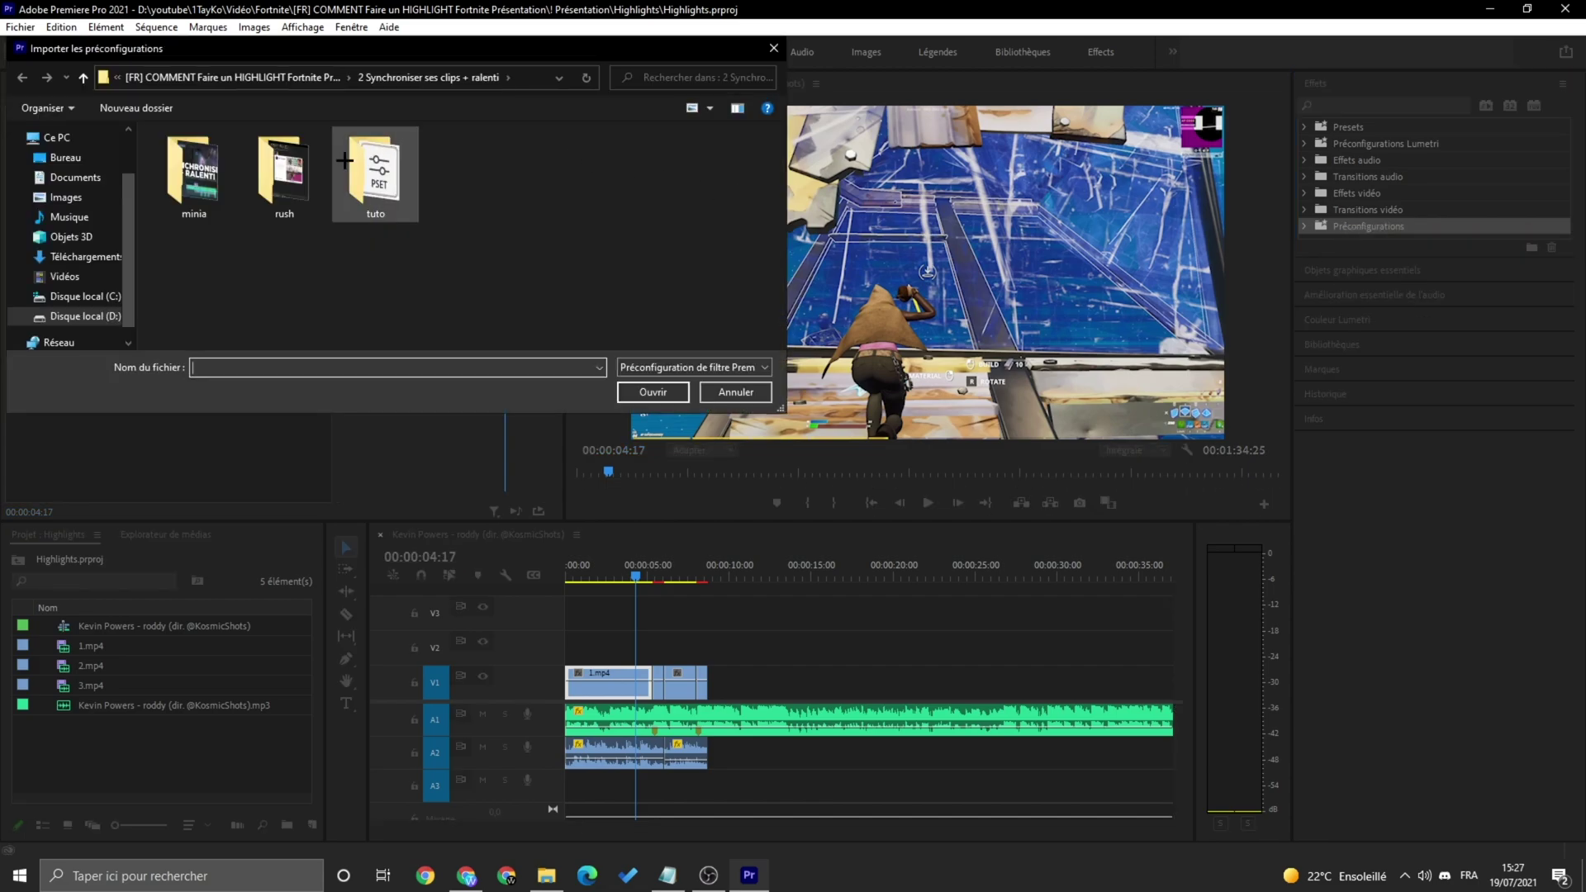
pyautogui.doubleClick(378, 169)
pyautogui.click(221, 79)
pyautogui.click(236, 77)
pyautogui.click(233, 155)
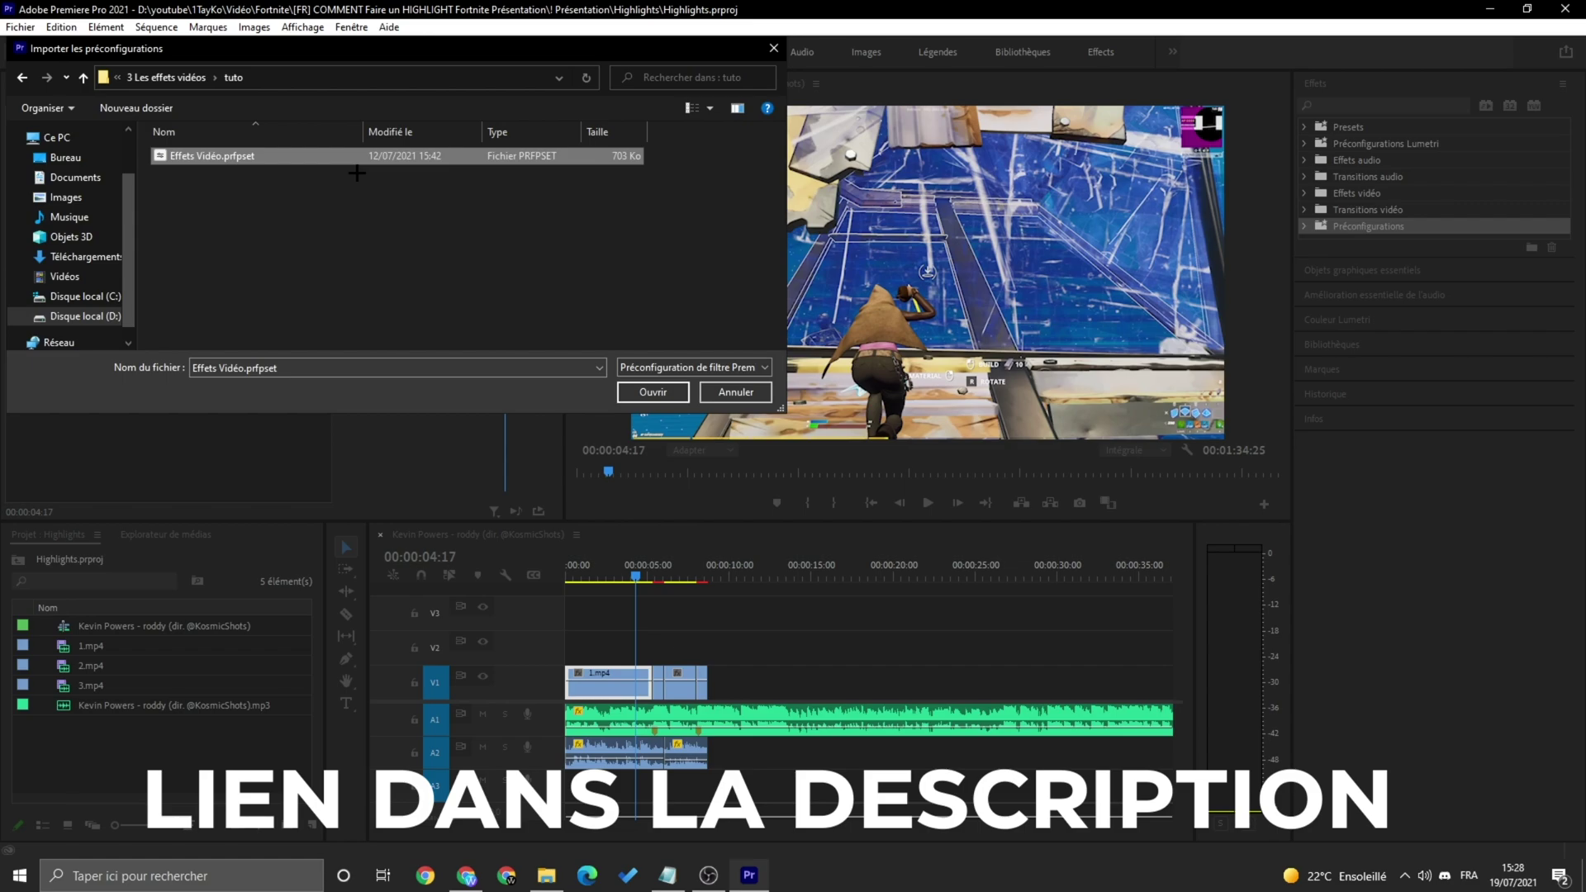
pyautogui.click(649, 393)
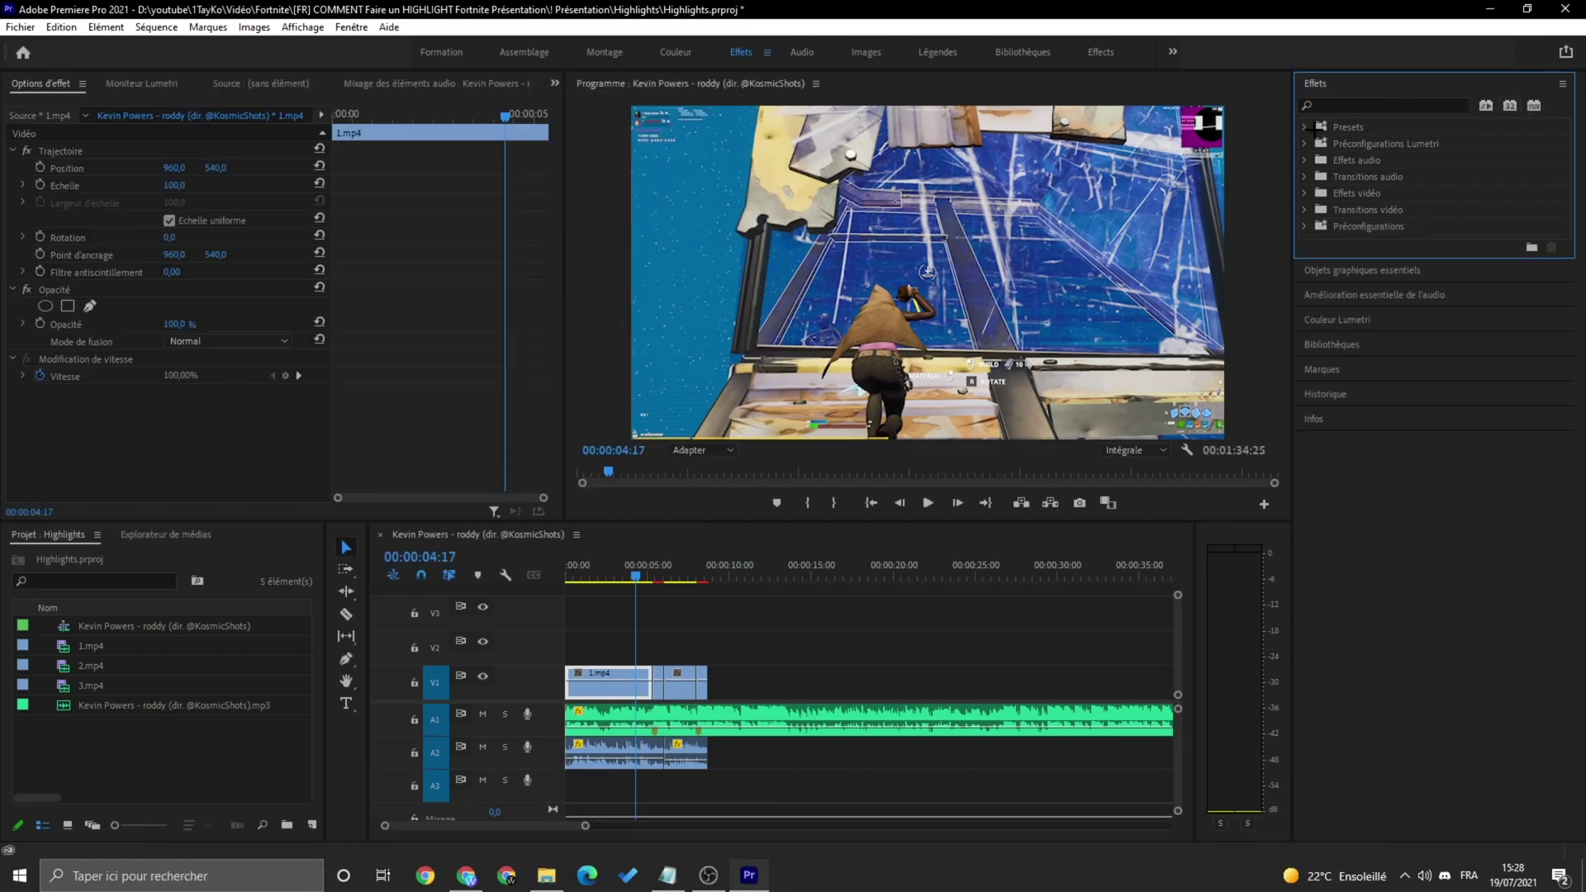
# Expand the Presets folder and its Effet TayKo subfolder to show the individual effect presets
pyautogui.click(1306, 128)
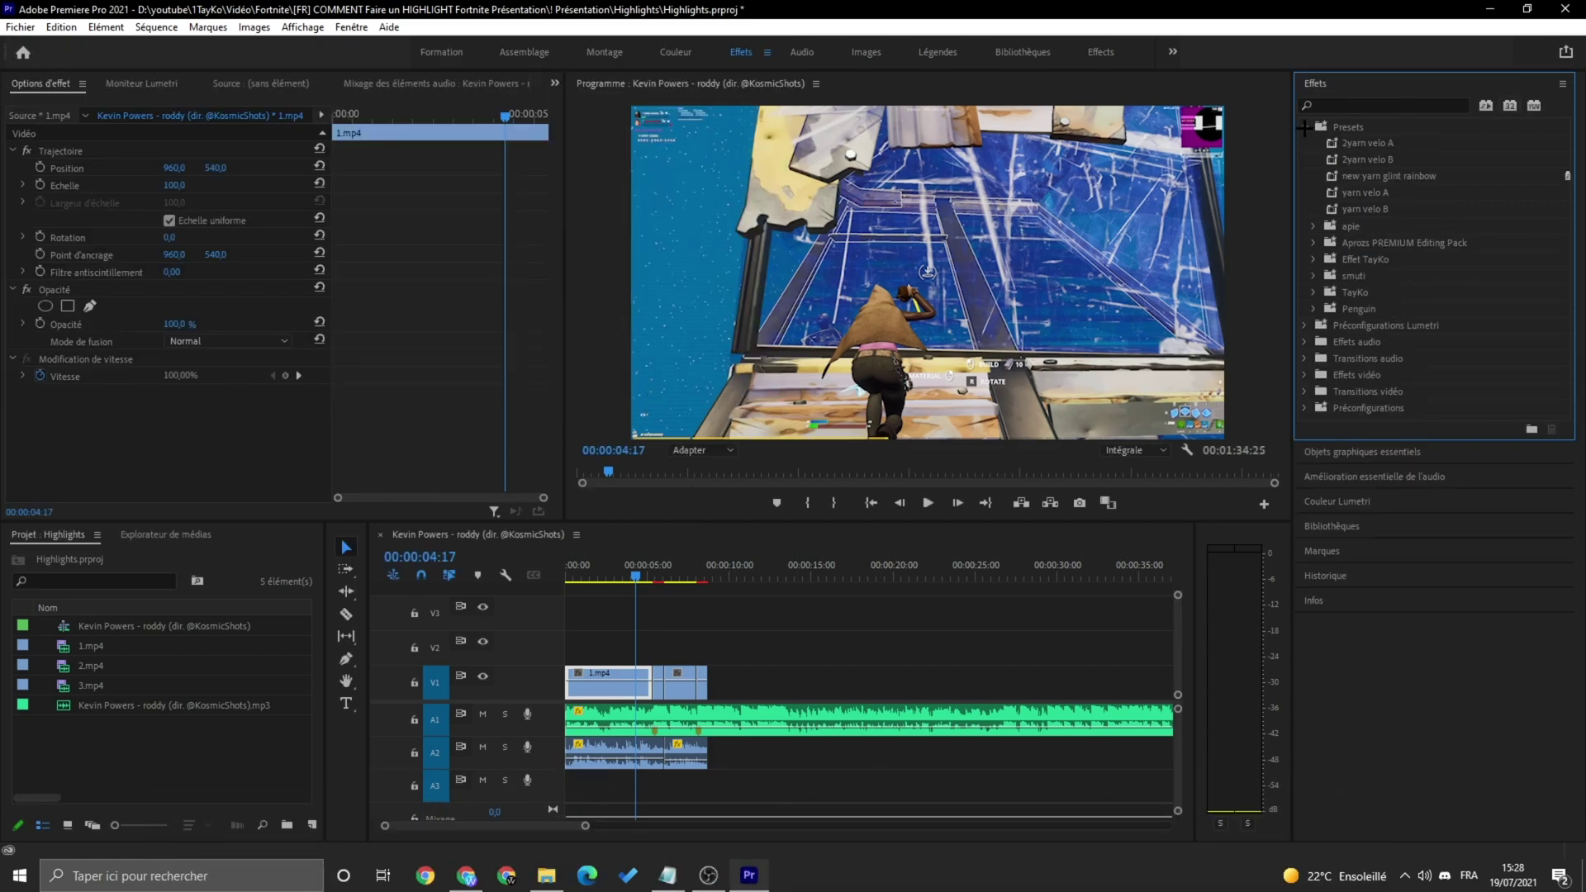
pyautogui.click(1315, 260)
pyautogui.click(1367, 256)
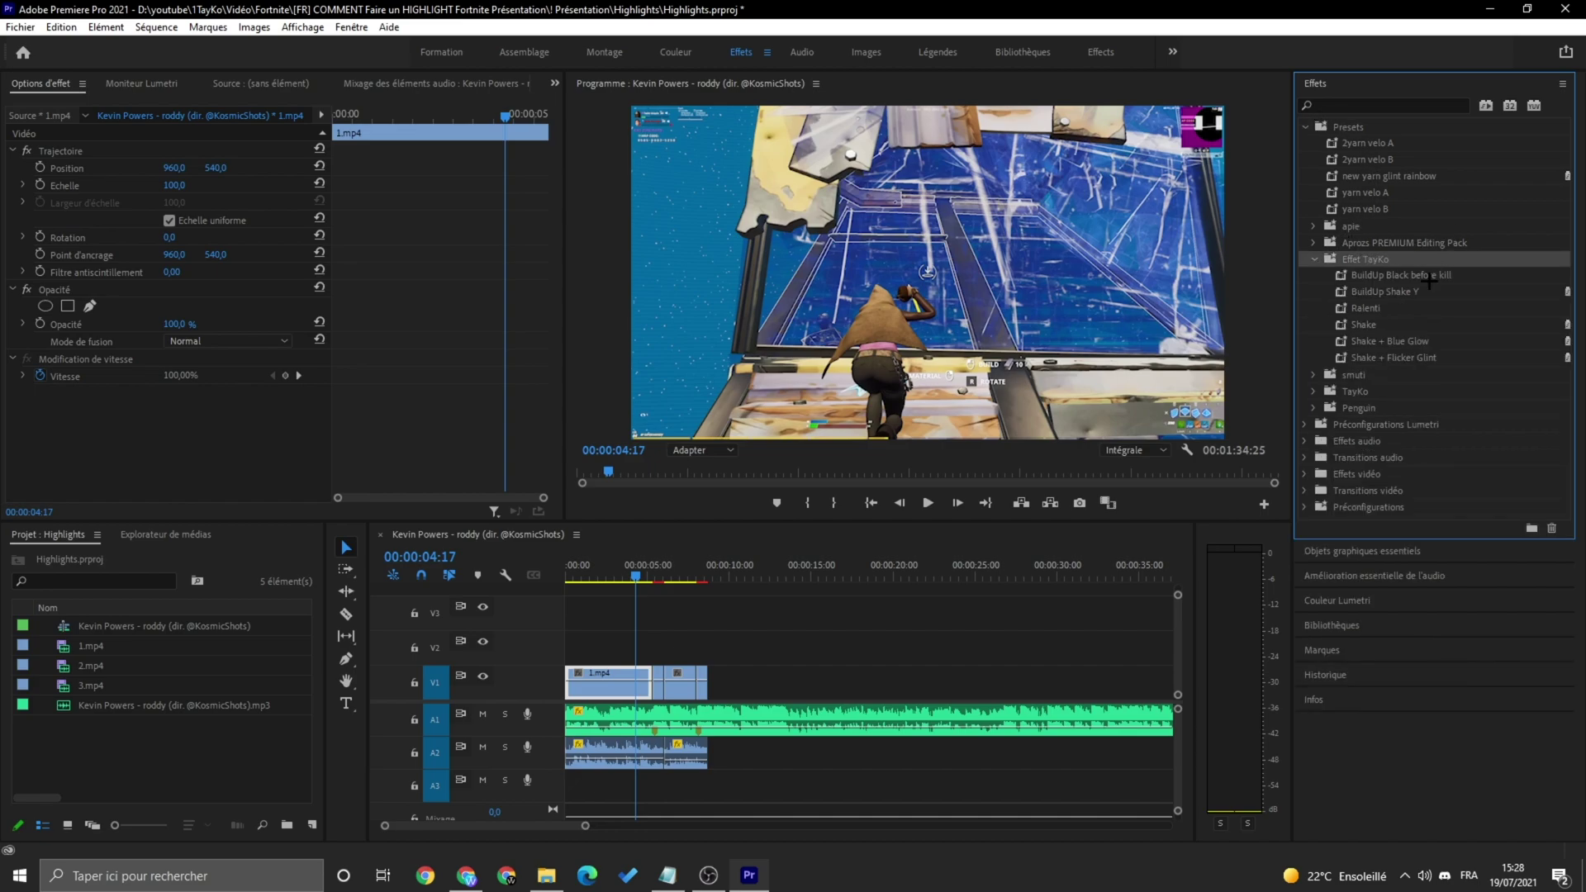
pyautogui.click(1373, 325)
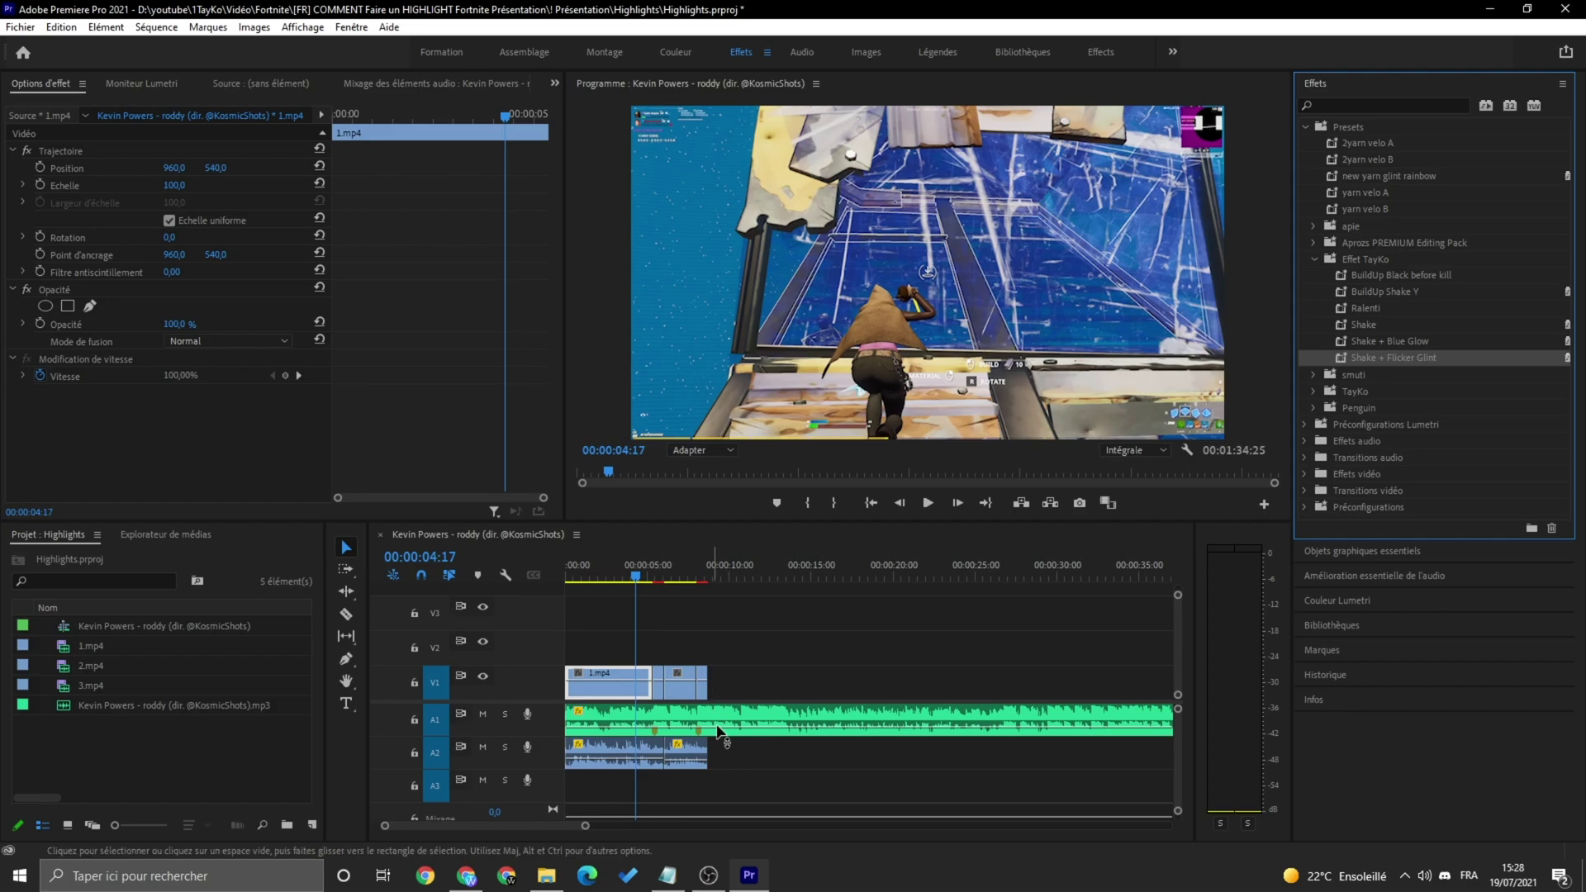
# Nest the two 1.mp4 clips on V1 into a single sequence, keeping the suggested name
pyautogui.moveTo(585, 825); pyautogui.dragTo(477, 825)
pyautogui.moveTo(894, 569); pyautogui.dragTo(927, 565)
pyautogui.moveTo(896, 643)
pyautogui.mouseDown()
pyautogui.moveTo(990, 679)
pyautogui.moveTo(953, 630)
pyautogui.moveTo(977, 630)
pyautogui.moveTo(921, 630)
pyautogui.mouseUp()
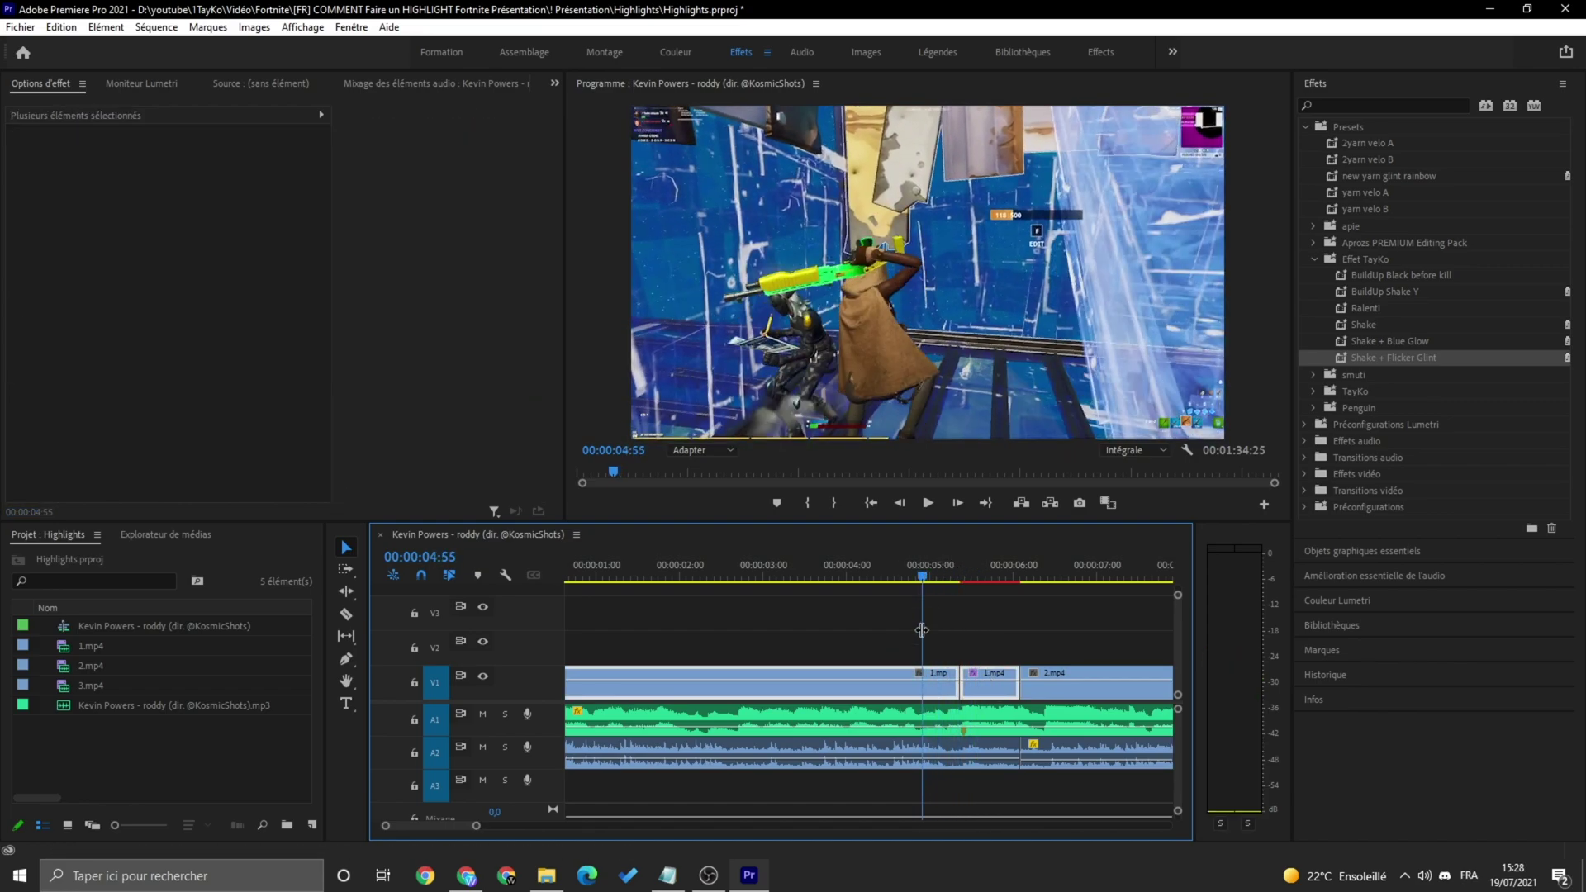
pyautogui.rightClick(919, 679)
pyautogui.click(1023, 470)
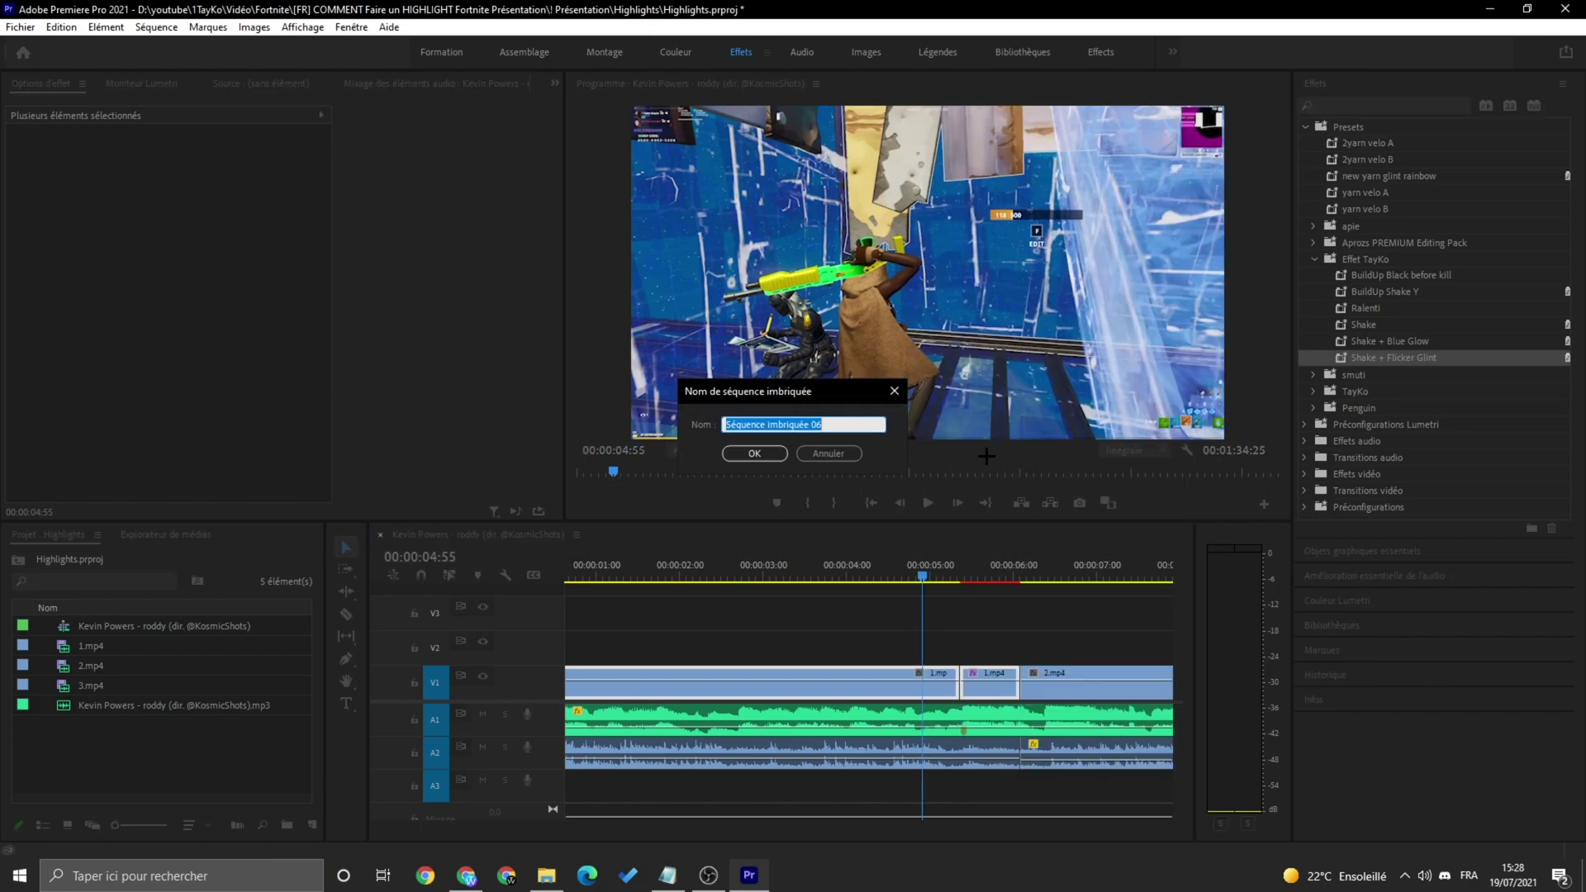
pyautogui.click(752, 451)
# Split the nested 1.mp4 clip on V1 at the music marker just after five seconds
pyautogui.press('c')
pyautogui.click(964, 689)
pyautogui.press('v')
pyautogui.click(911, 572)
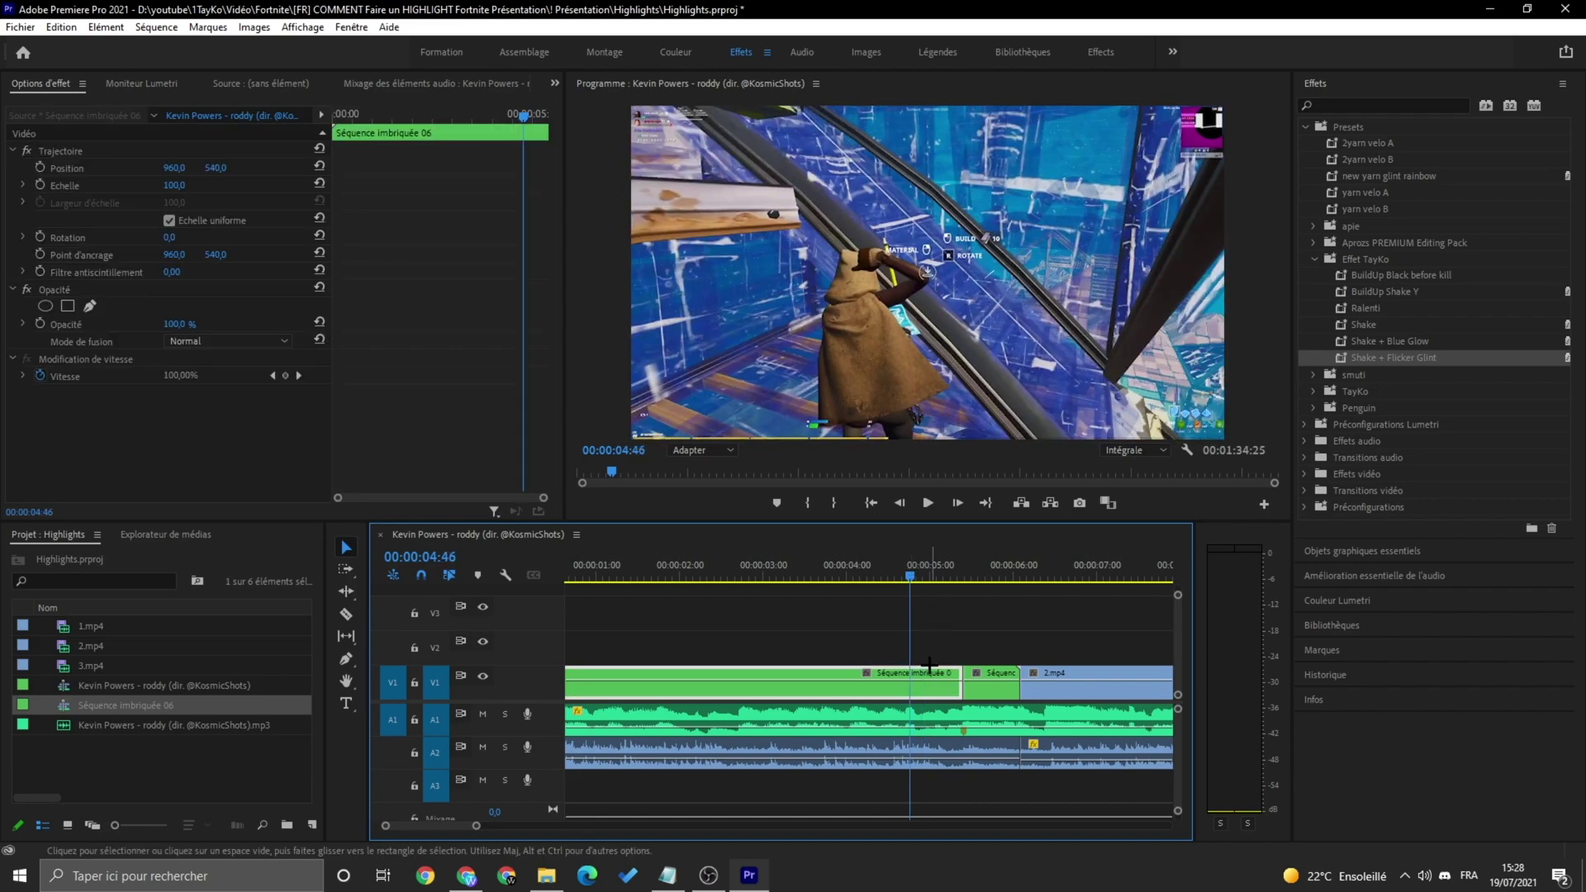
# Examine the first nested clip around the kill, opening its source sequence to compare the original clips and returning to the main sequence
pyautogui.moveTo(475, 825); pyautogui.dragTo(585, 848)
pyautogui.moveTo(870, 572); pyautogui.dragTo(950, 573)
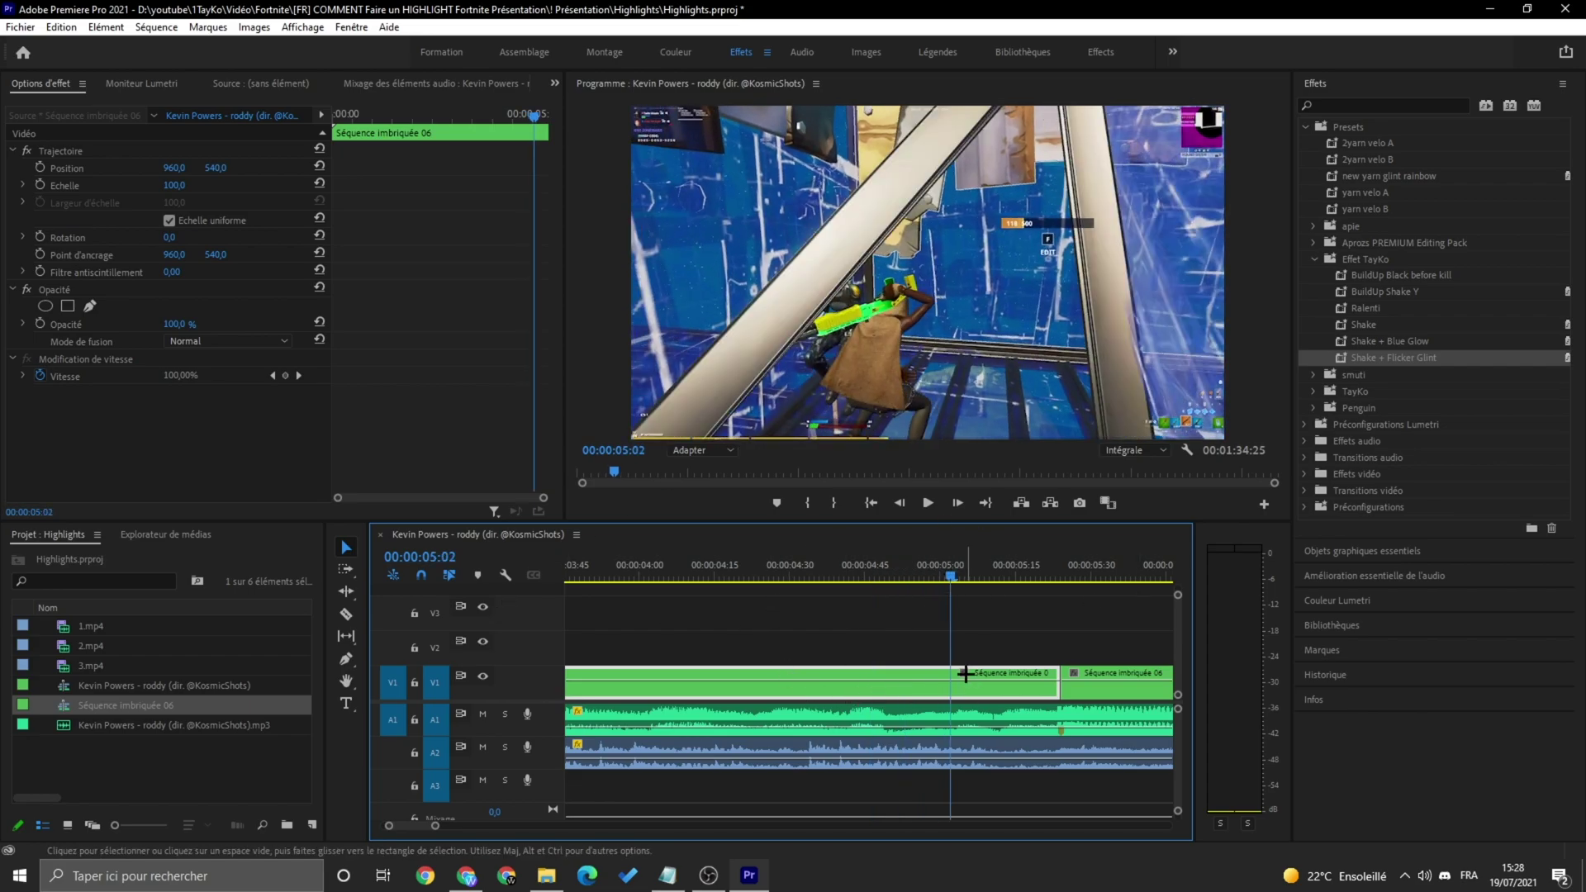
pyautogui.doubleClick(929, 674)
pyautogui.moveTo(933, 568)
pyautogui.mouseDown()
pyautogui.moveTo(988, 561)
pyautogui.moveTo(915, 562)
pyautogui.mouseUp()
pyautogui.press('space')
pyautogui.click(935, 562)
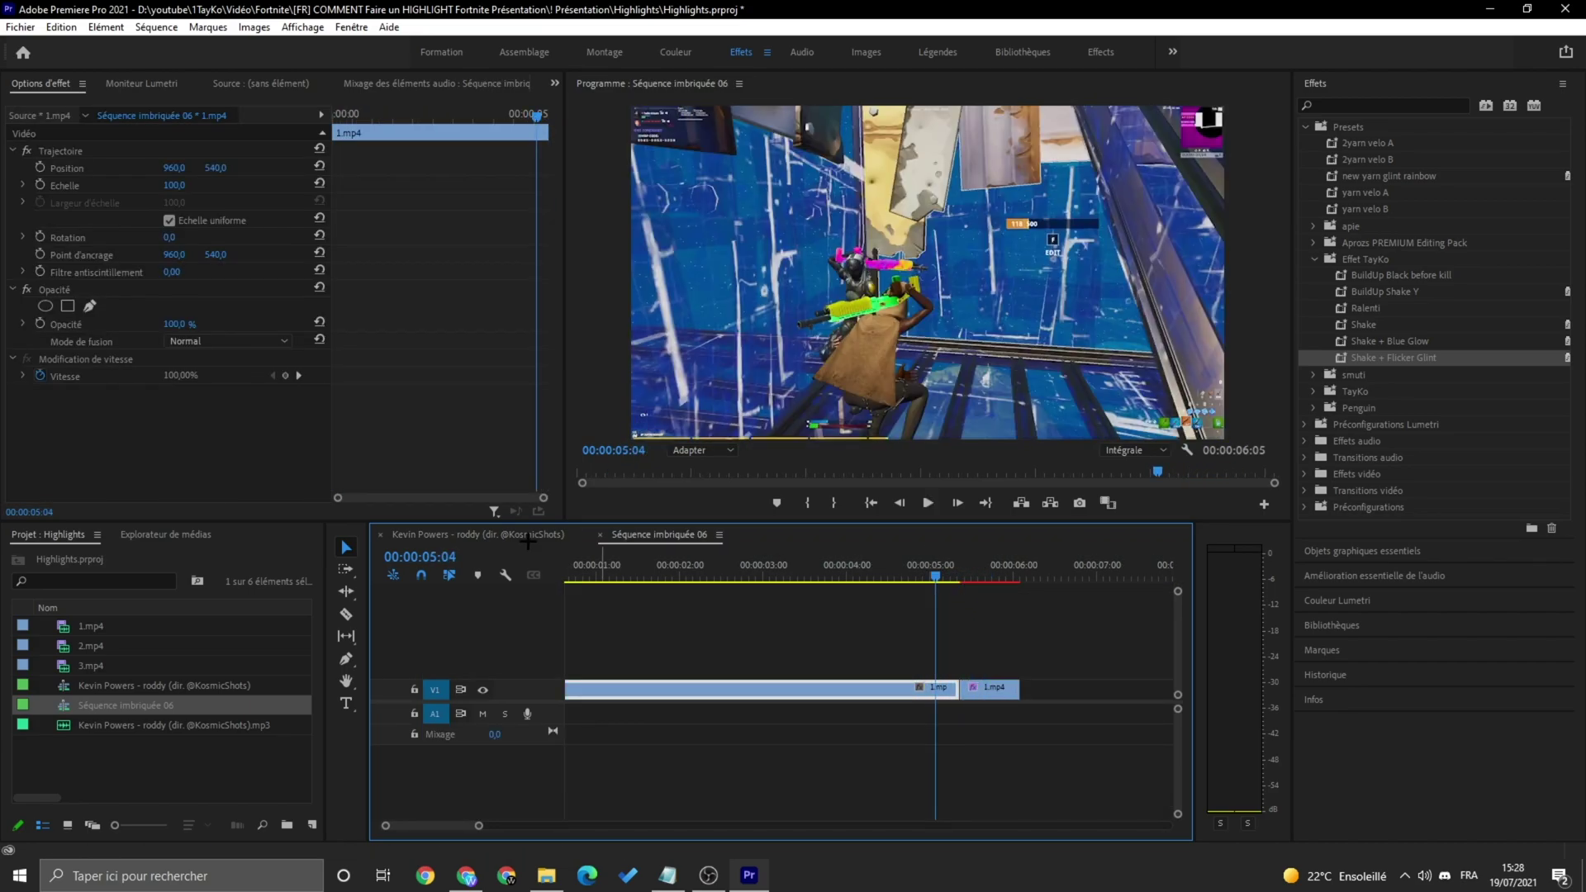
pyautogui.click(562, 534)
pyautogui.moveTo(458, 826)
pyautogui.mouseDown()
pyautogui.moveTo(439, 829)
pyautogui.moveTo(466, 826)
pyautogui.mouseUp()
pyautogui.click(902, 567)
pyautogui.moveTo(903, 567)
pyautogui.mouseDown()
pyautogui.moveTo(931, 569)
pyautogui.moveTo(881, 570)
pyautogui.mouseUp()
pyautogui.doubleClick(877, 673)
pyautogui.press('space')
pyautogui.click(942, 565)
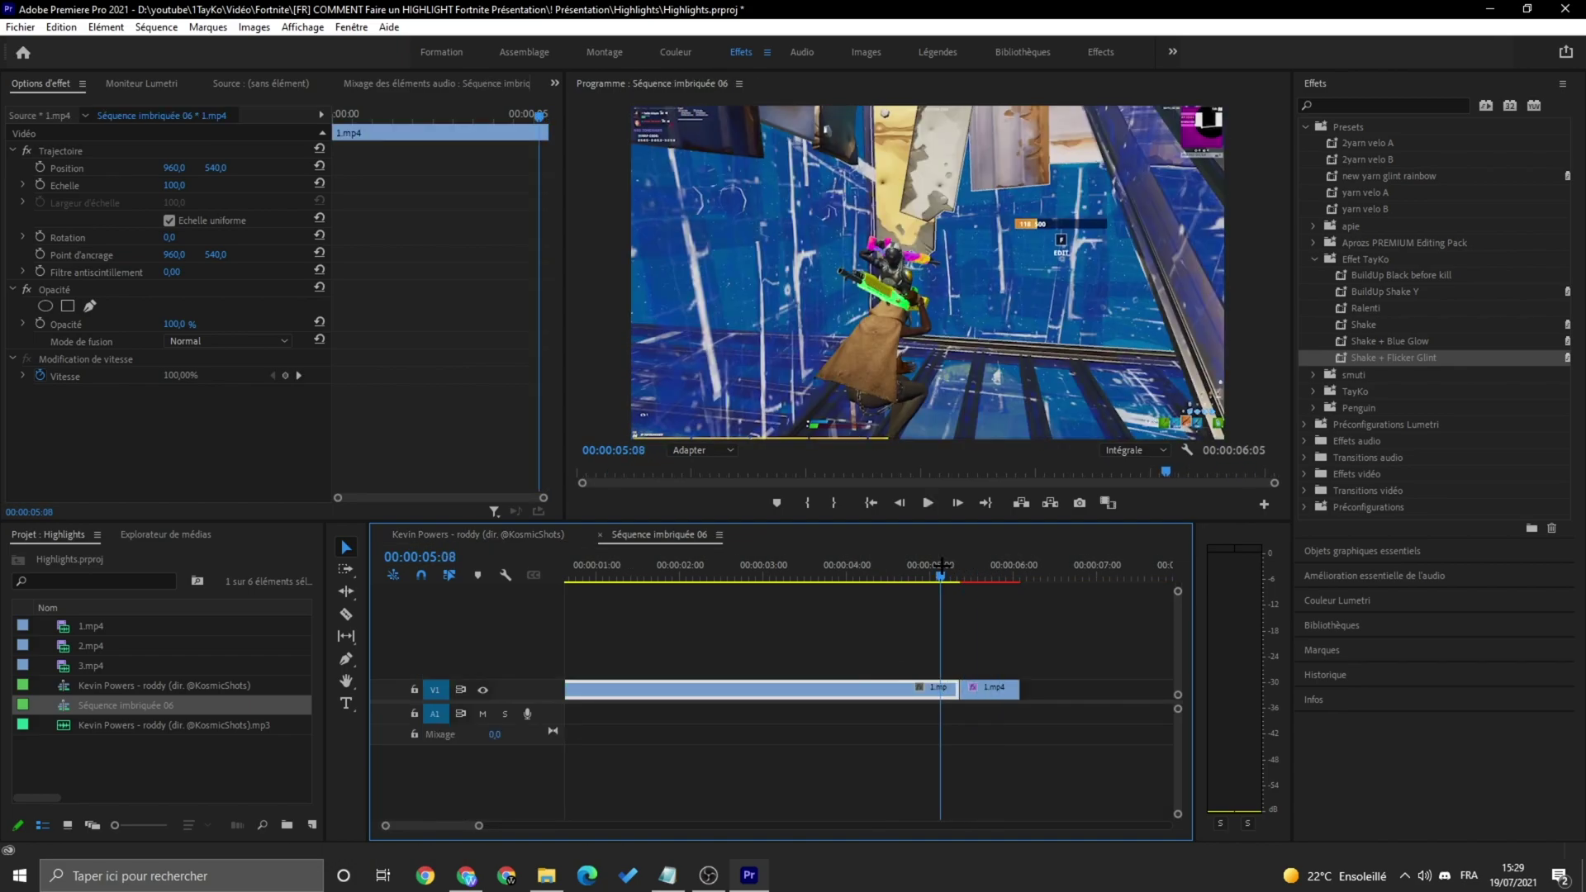
pyautogui.click(512, 537)
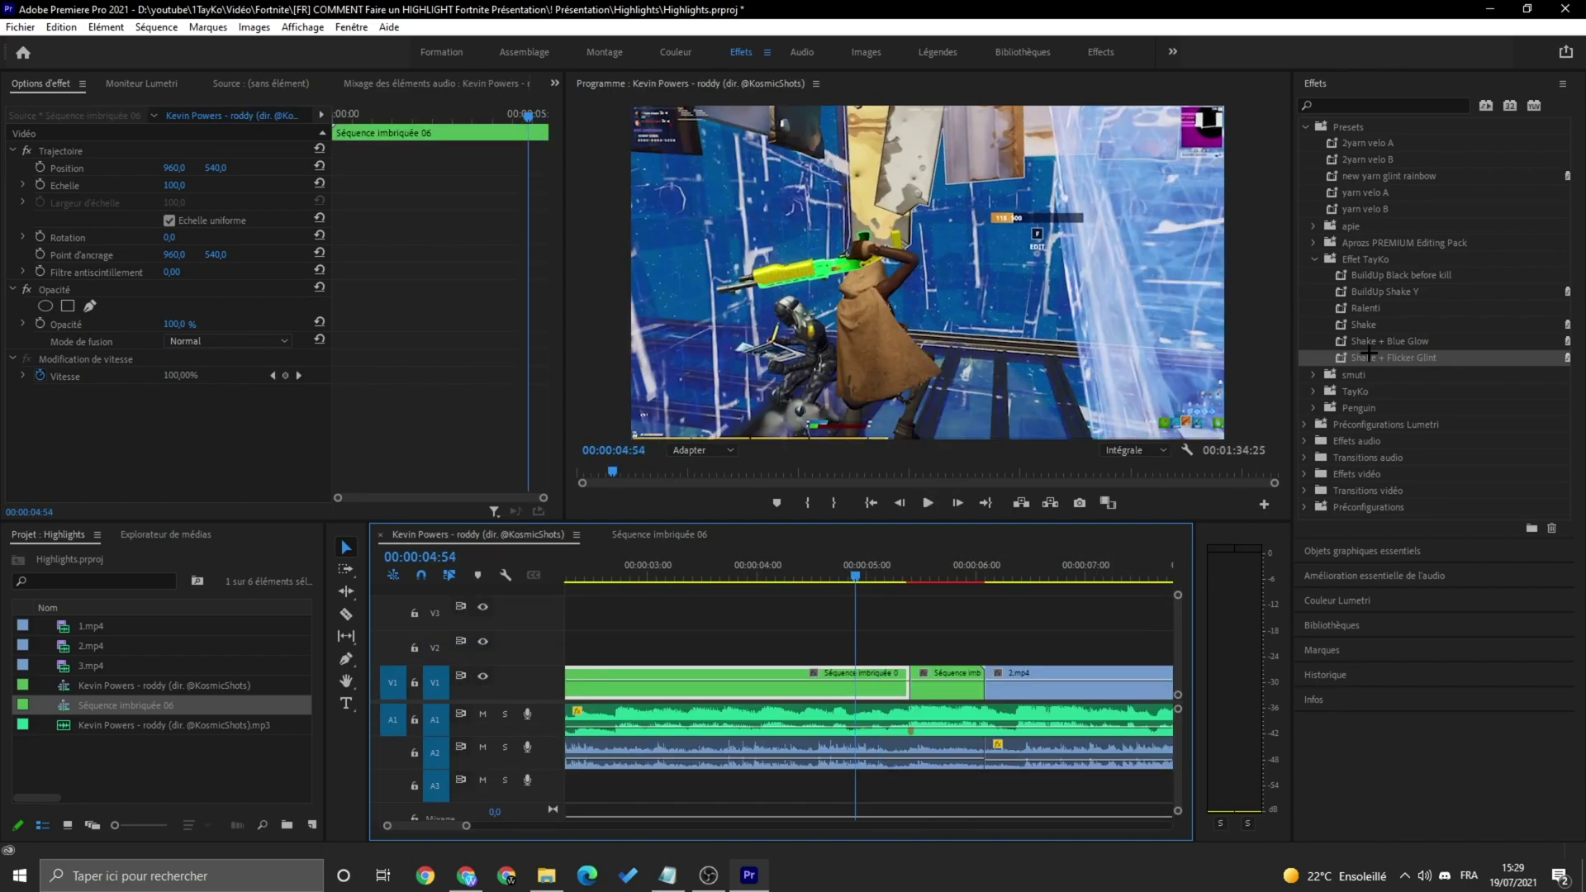
# Apply the Shake + Flicker Glint preset to the second part of the nested 1.mp4 clip and preview the transition
pyautogui.click(1404, 358)
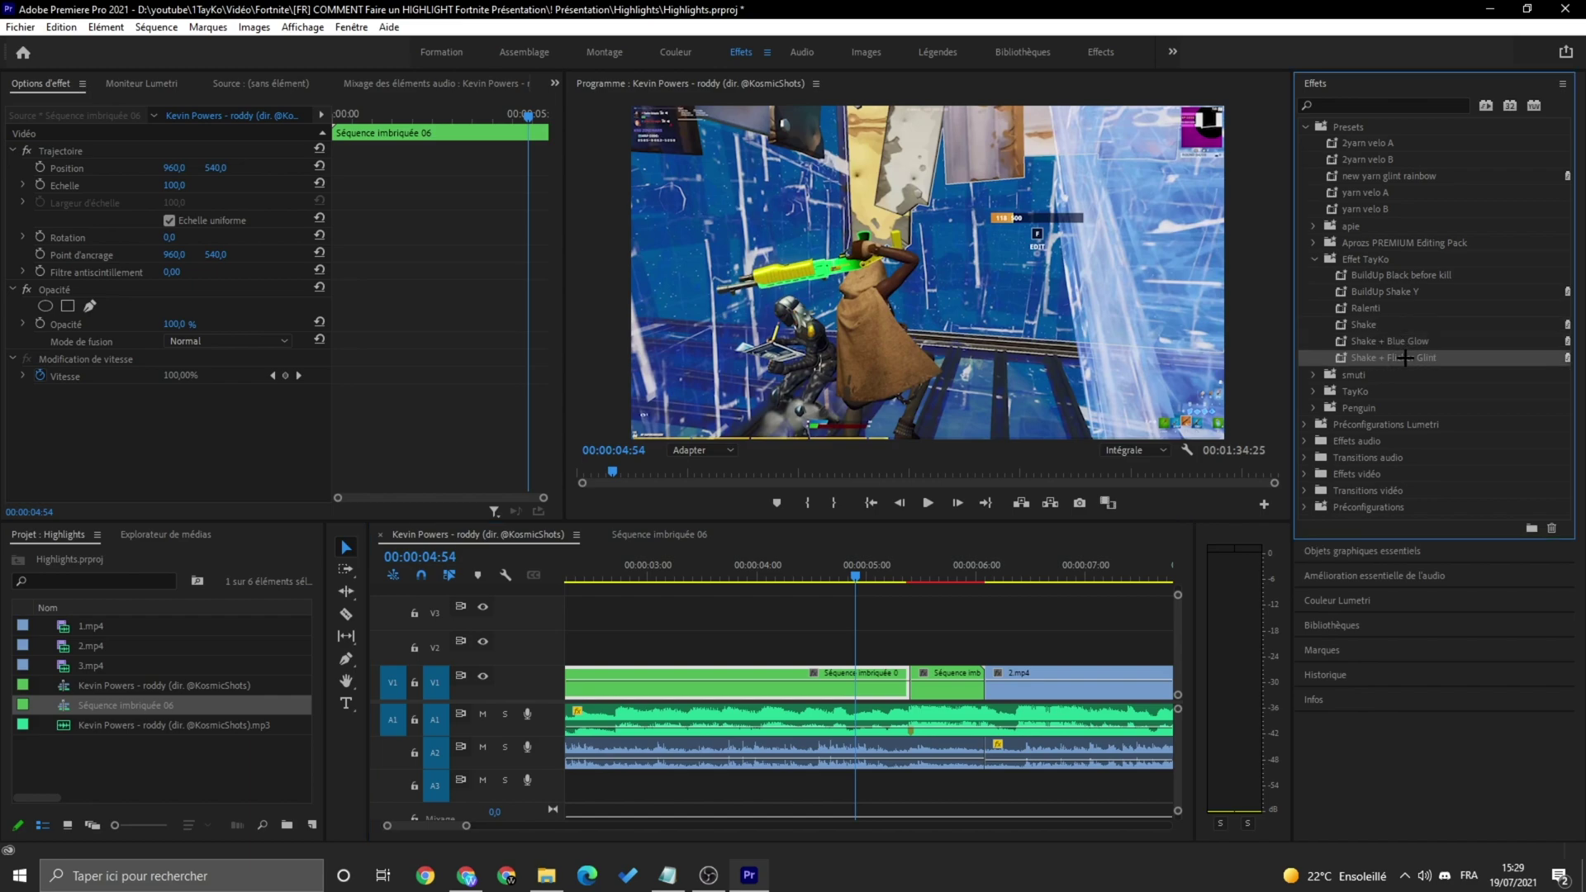
pyautogui.moveTo(1437, 353); pyautogui.dragTo(959, 685)
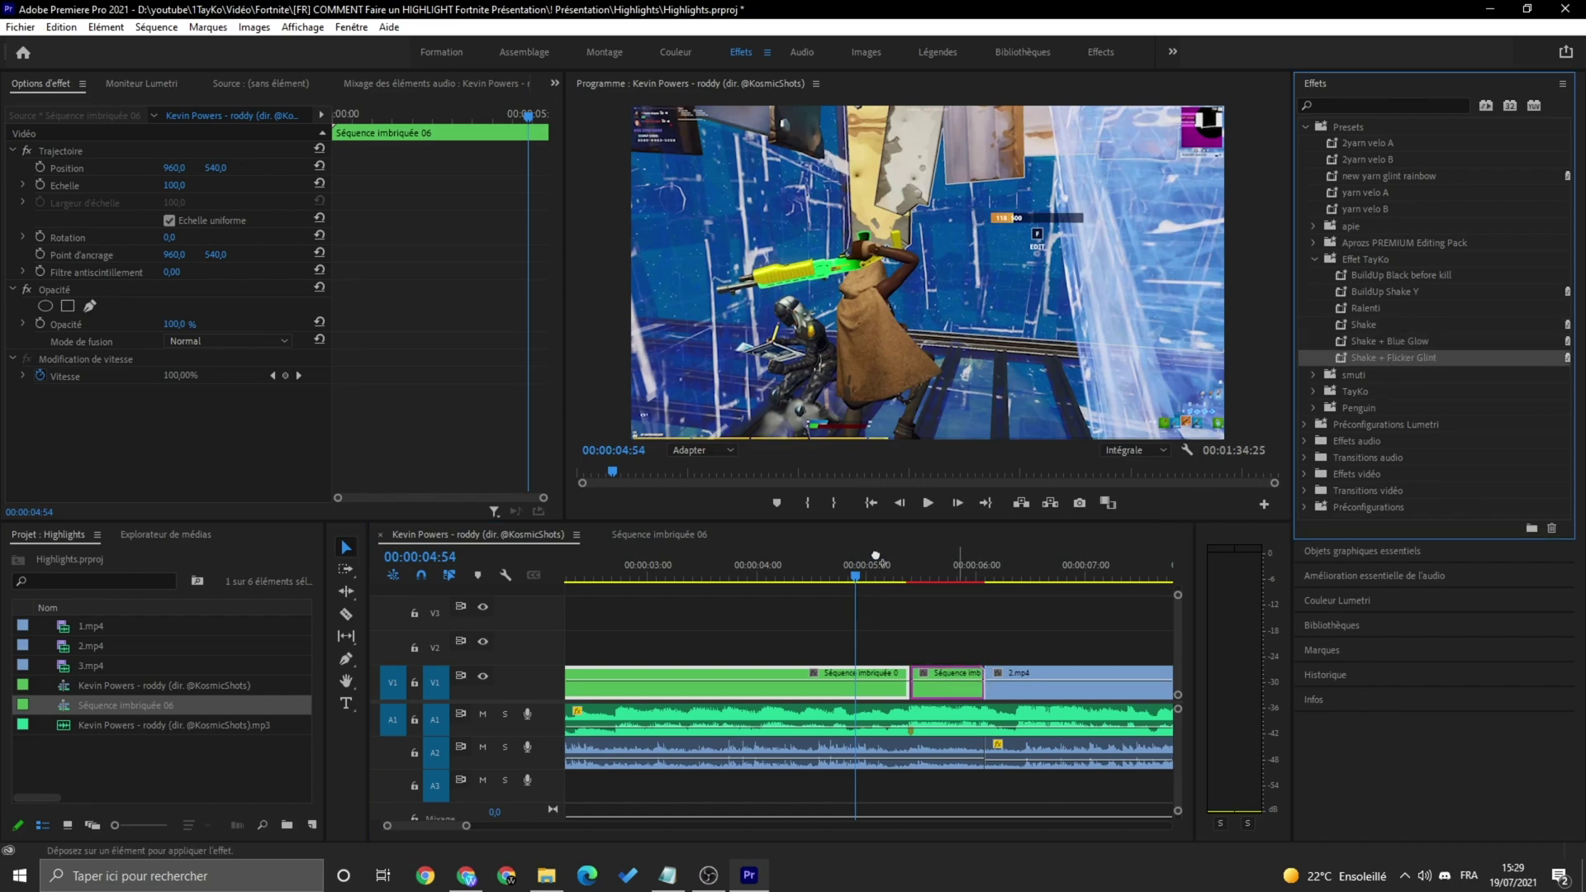
pyautogui.click(899, 494)
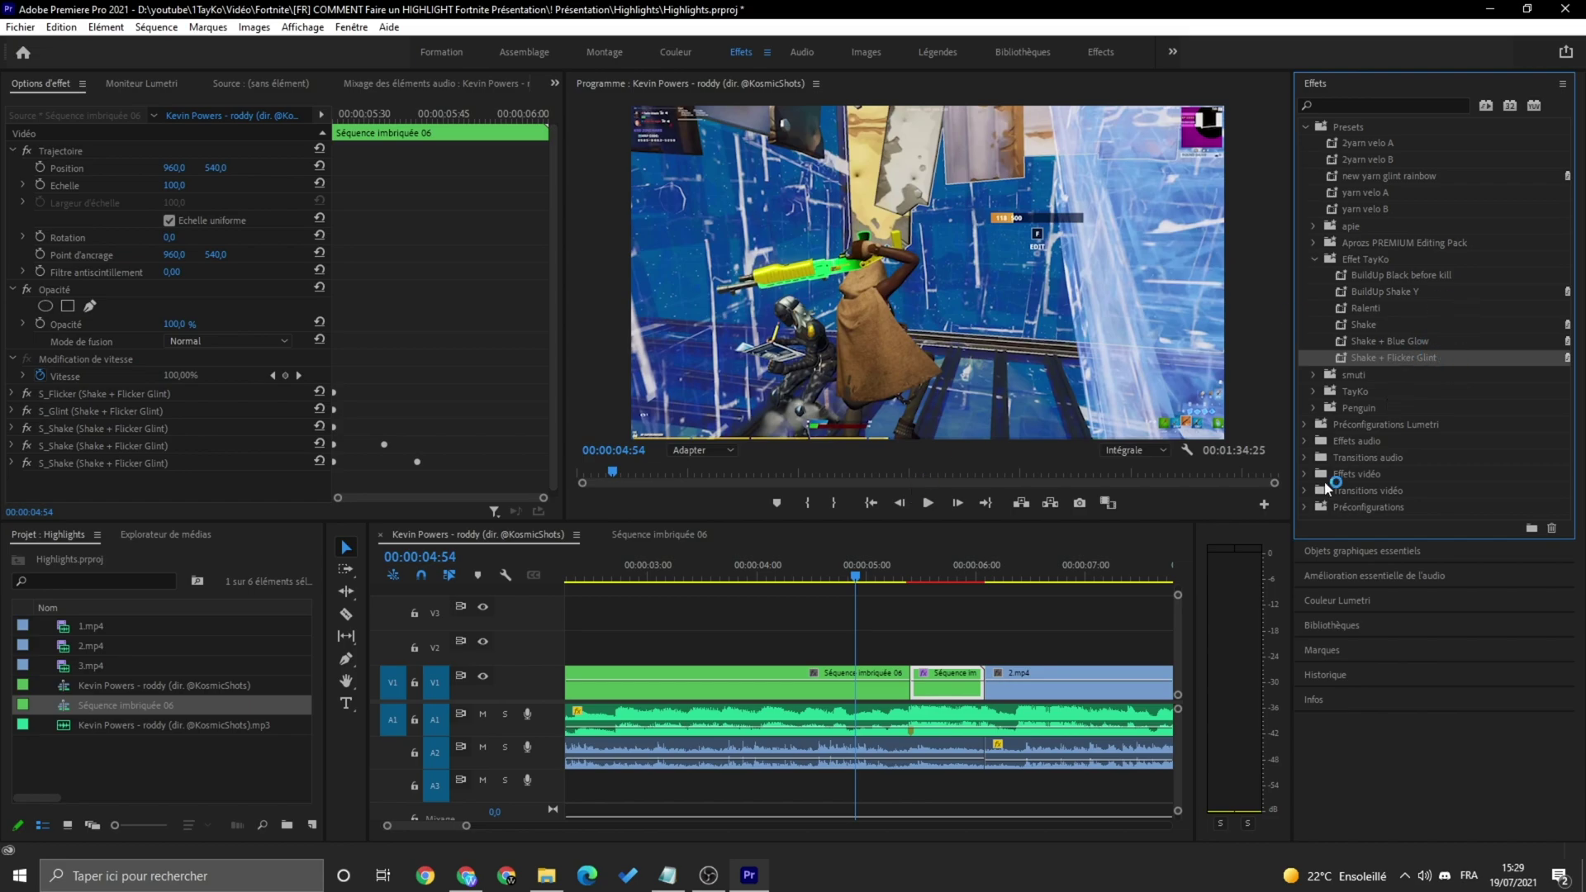
pyautogui.moveTo(867, 565); pyautogui.dragTo(936, 576)
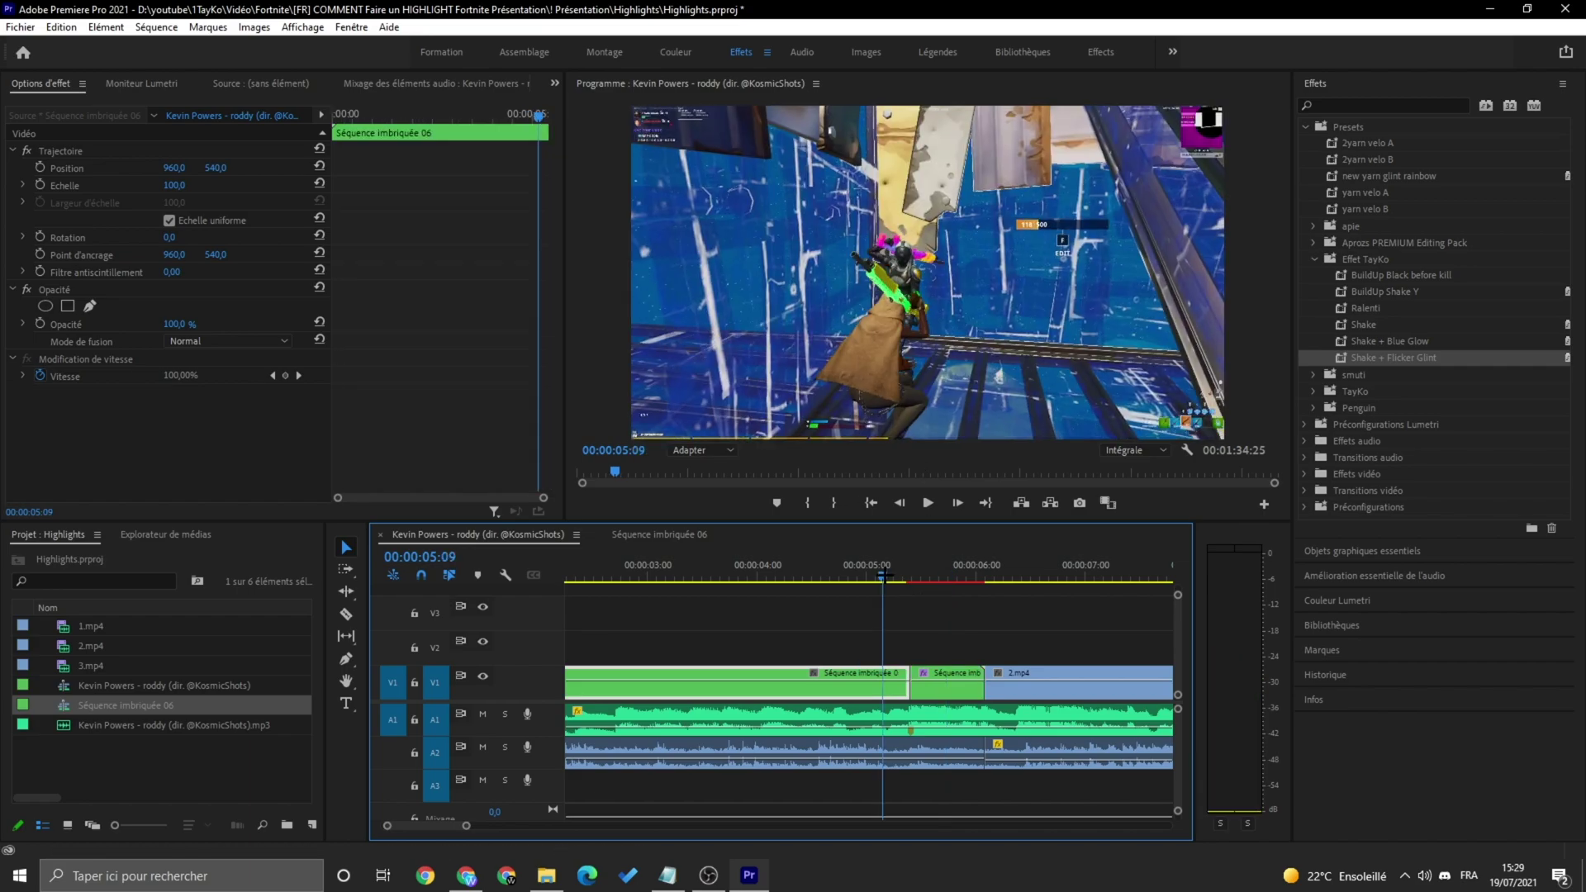
pyautogui.press('space')
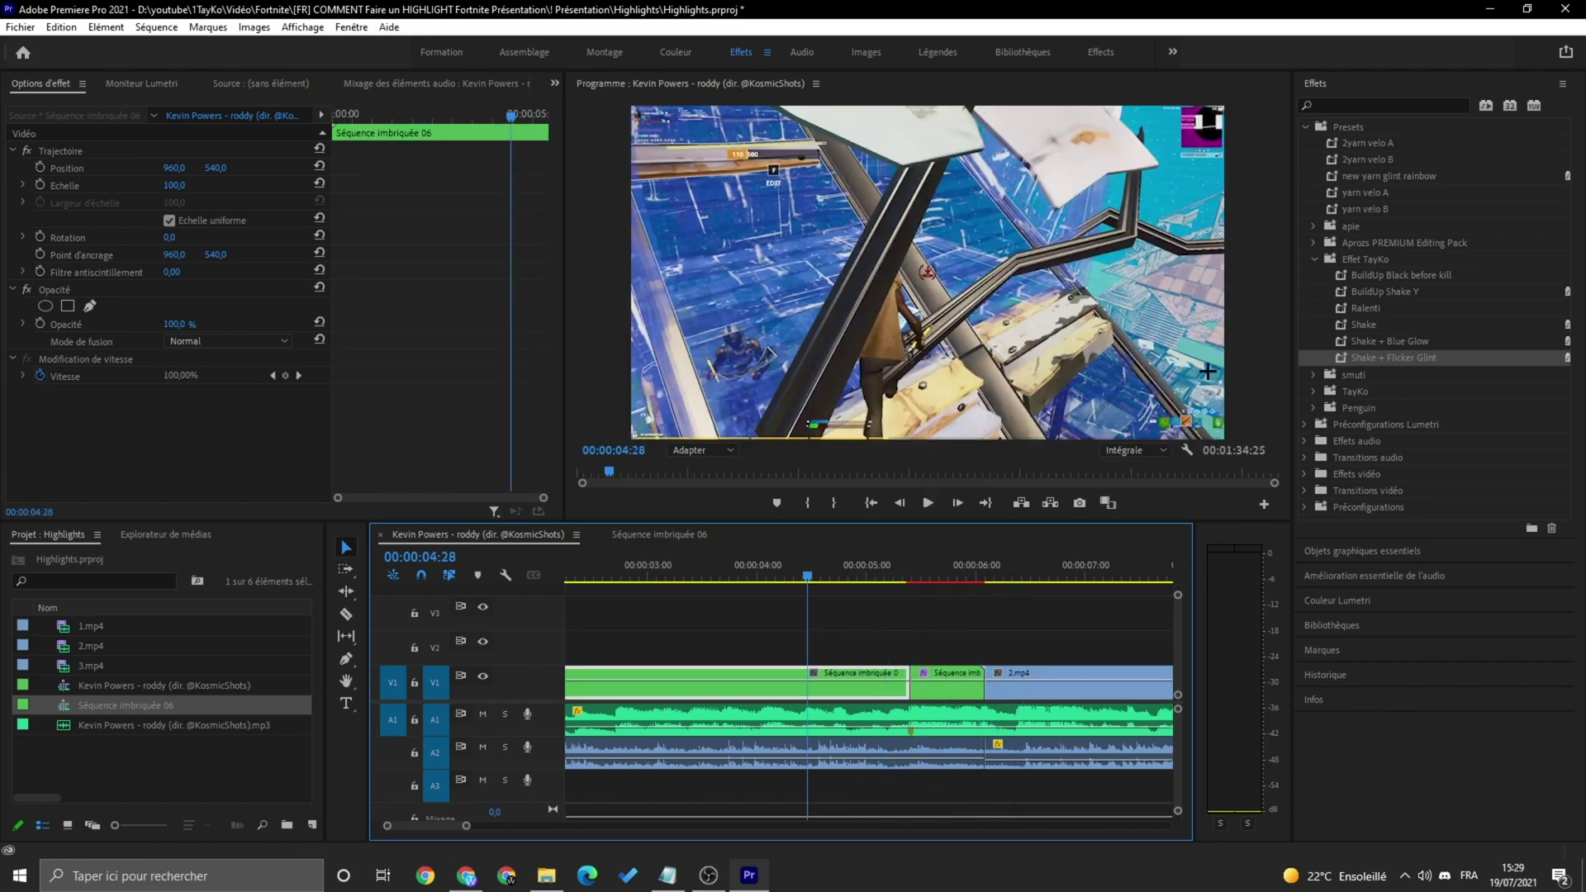
# Apply the BuildUp Black before kill preset to the first part of the nested 1.mp4 clip and preview it
pyautogui.click(1442, 275)
pyautogui.moveTo(1257, 400); pyautogui.dragTo(859, 684)
pyautogui.press('space')
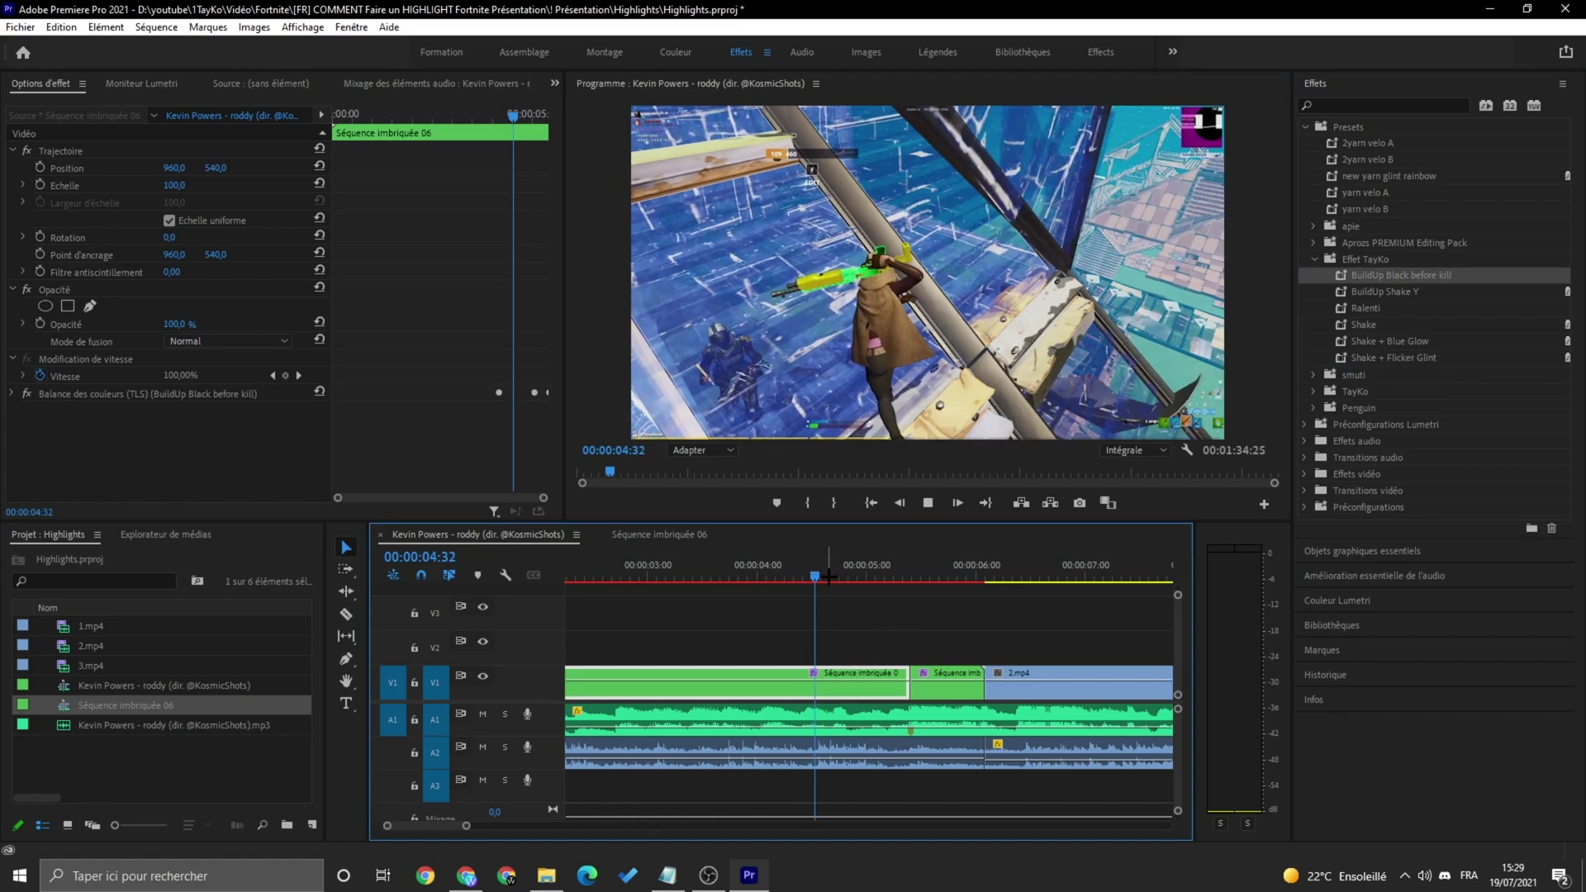
pyautogui.press('space')
# Add the BuildUp Shake Y preset to the first part of the nested 1.mp4 clip and play back the result
pyautogui.moveTo(1444, 290); pyautogui.dragTo(884, 679)
pyautogui.click(806, 566)
pyautogui.moveTo(805, 566); pyautogui.dragTo(883, 575)
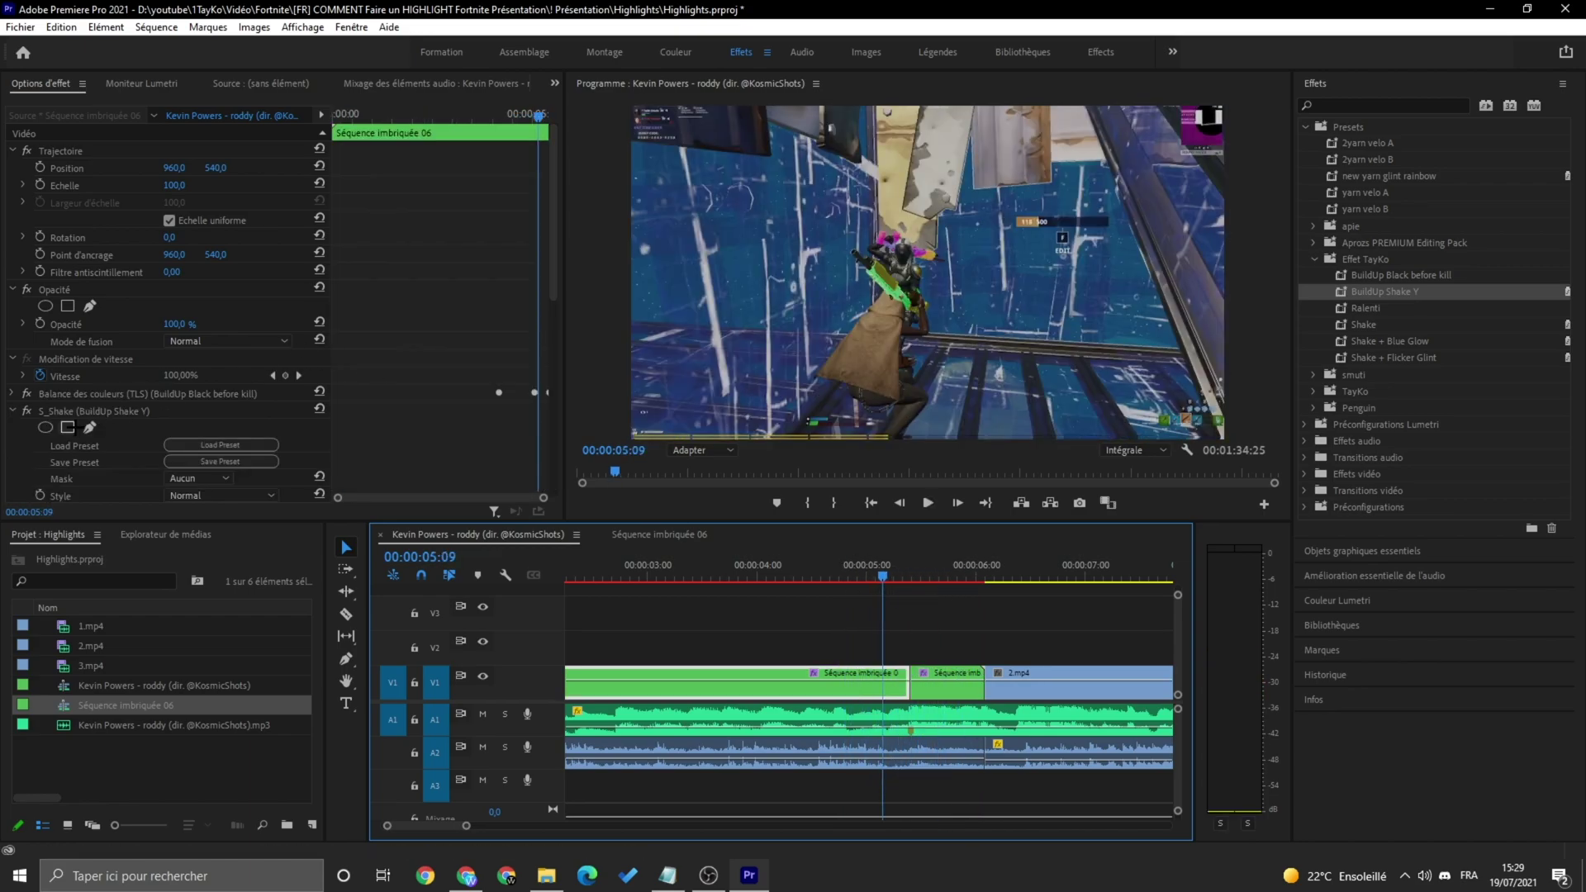
pyautogui.press('space')
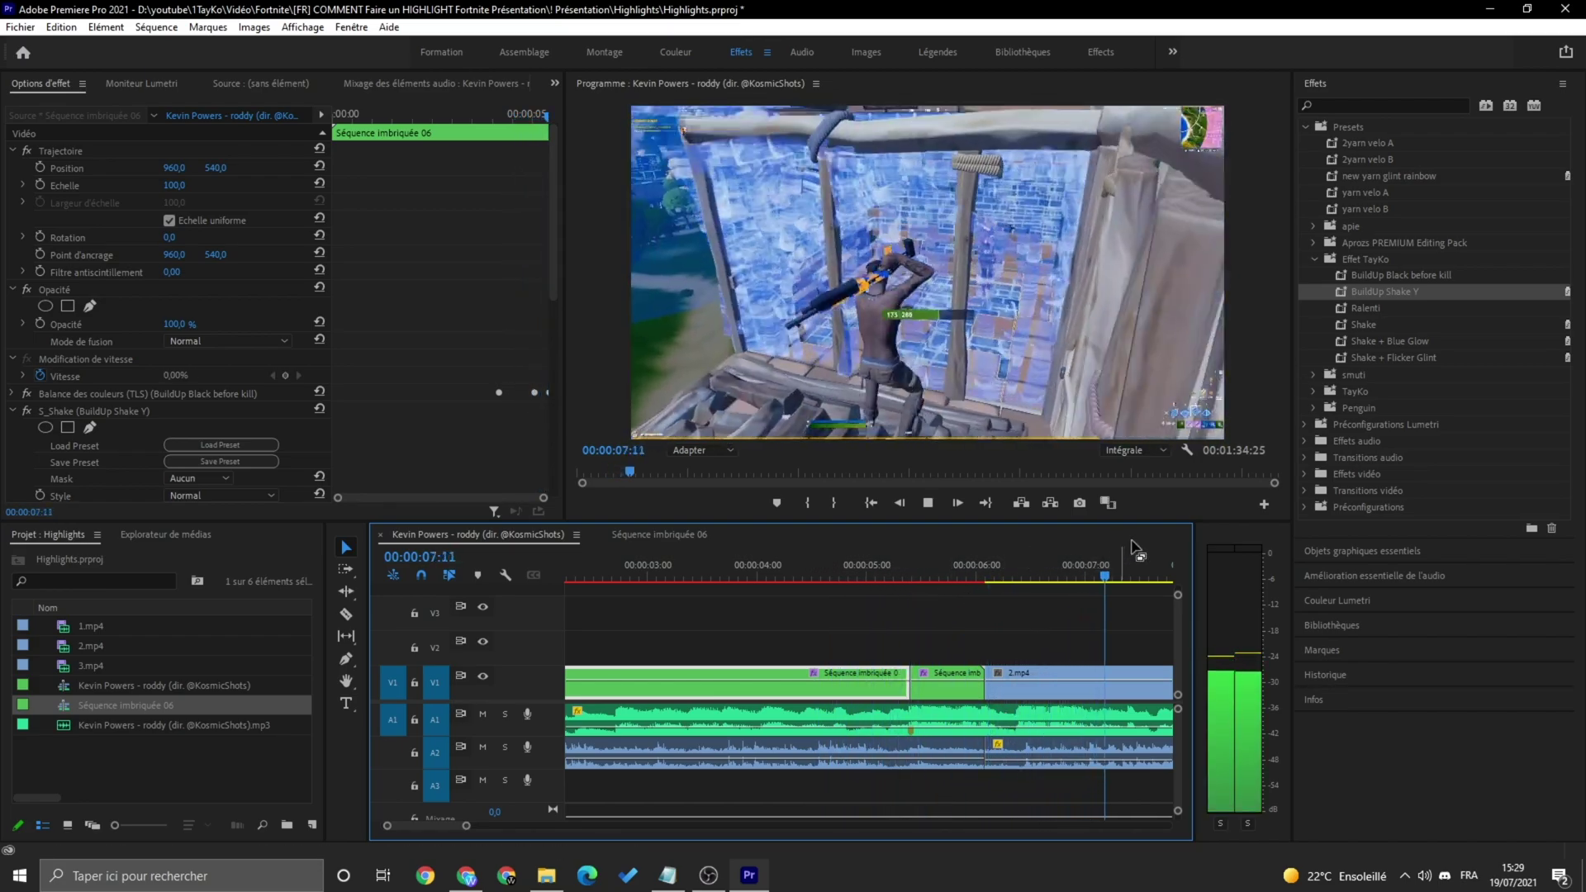
pyautogui.press('space')
# Nest the two 2.mp4 clips on V1 into a single sequence, keeping the suggested name
pyautogui.moveTo(473, 828); pyautogui.dragTo(454, 826)
pyautogui.moveTo(791, 609); pyautogui.dragTo(923, 679)
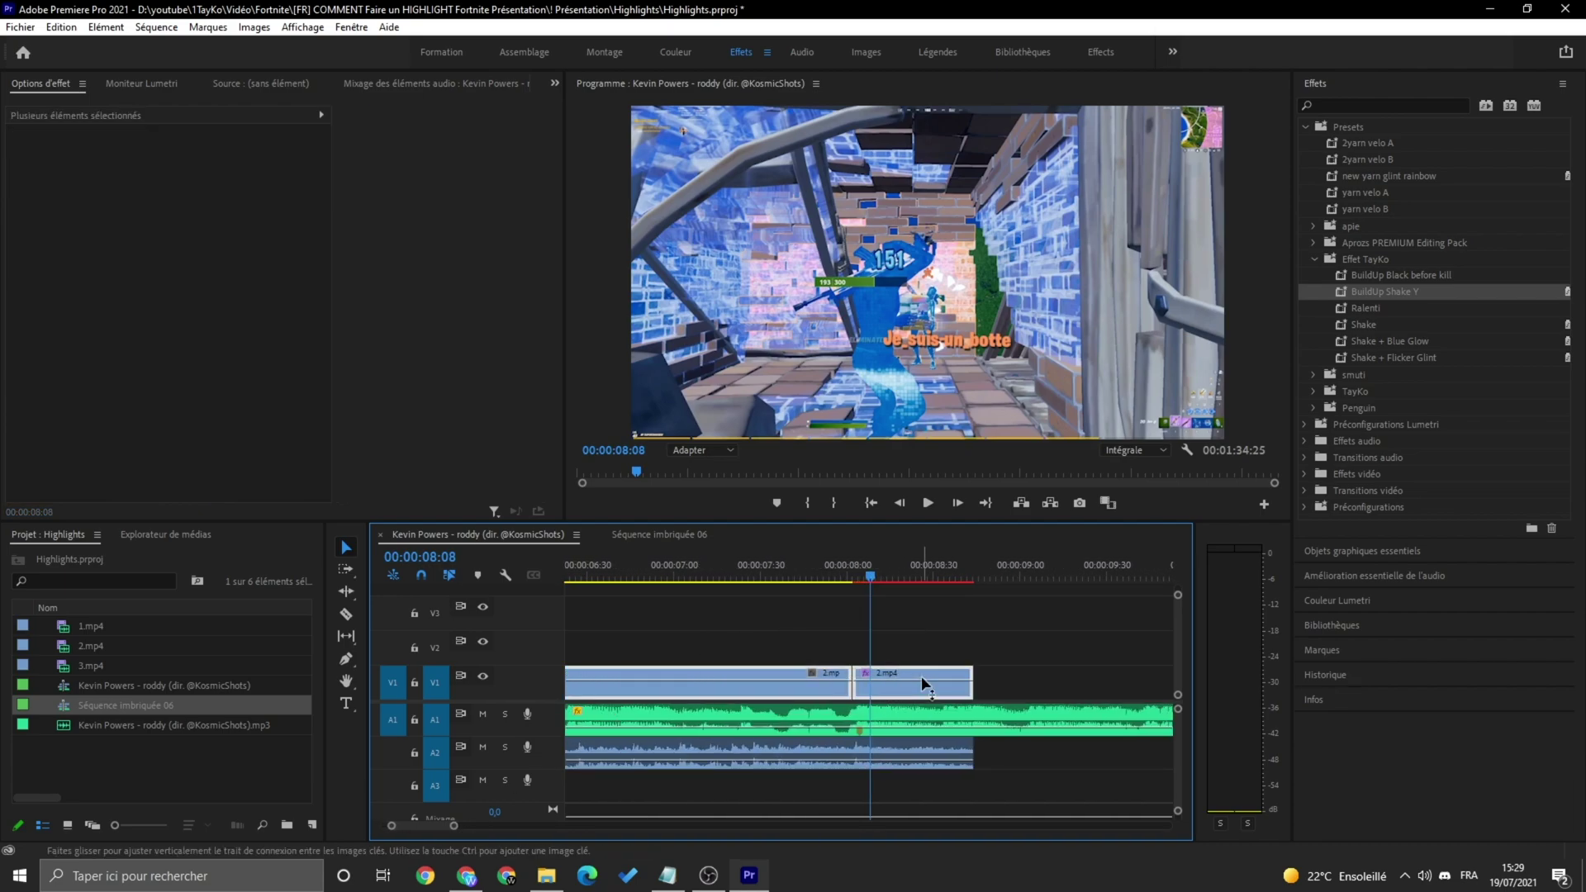
pyautogui.rightClick(874, 682)
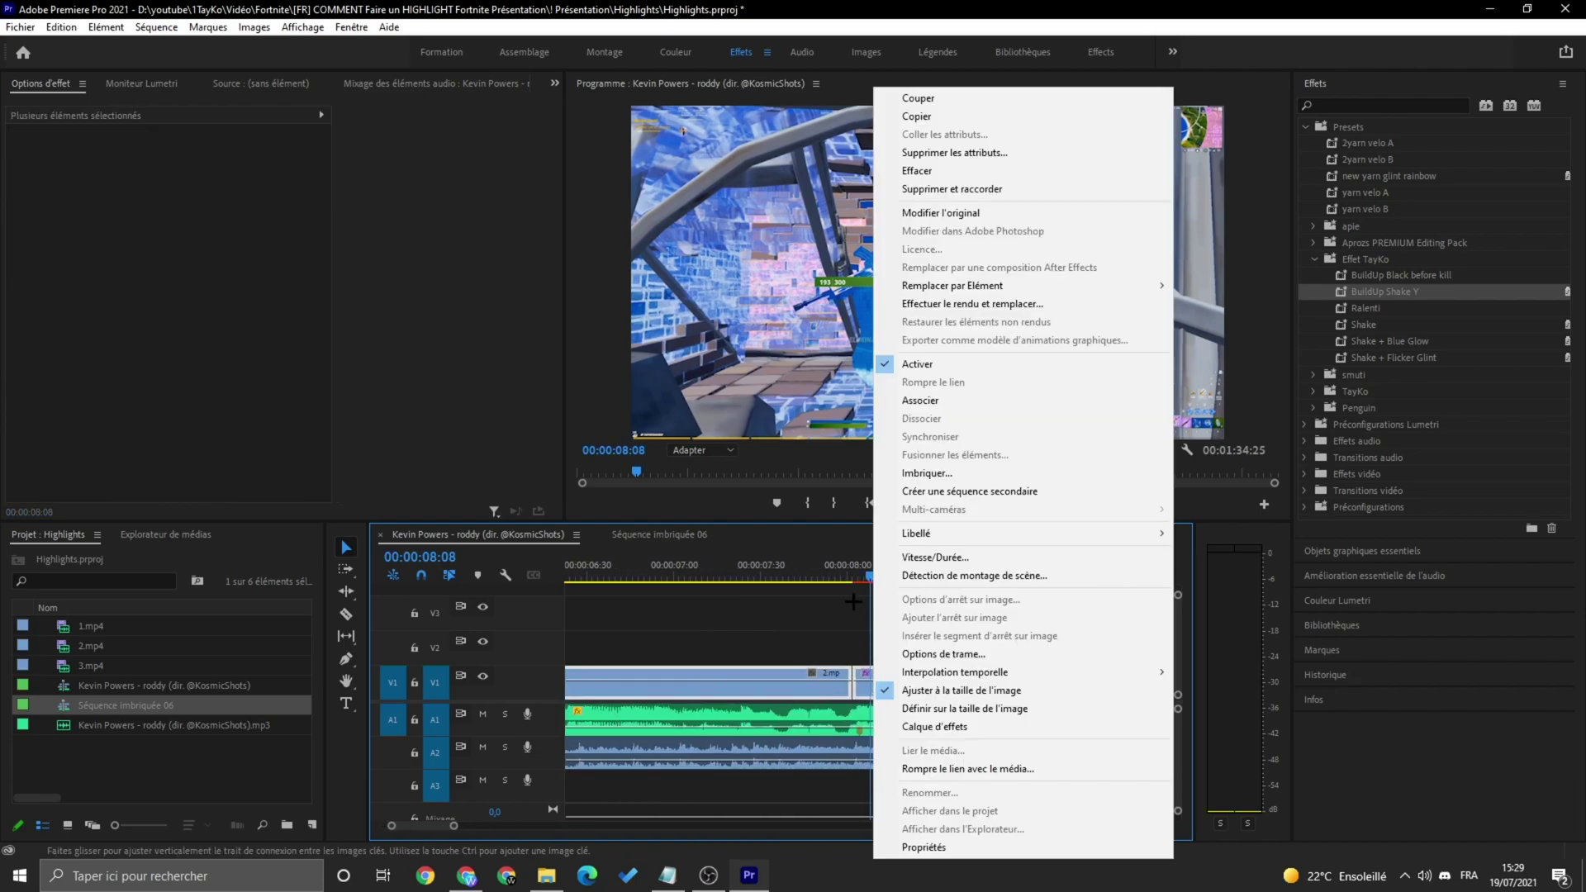
pyautogui.click(925, 473)
pyautogui.click(758, 452)
# Split the nested 2.mp4 clip on V1 at the music marker just after eight seconds
pyautogui.press('c')
pyautogui.click(858, 692)
pyautogui.press('v')
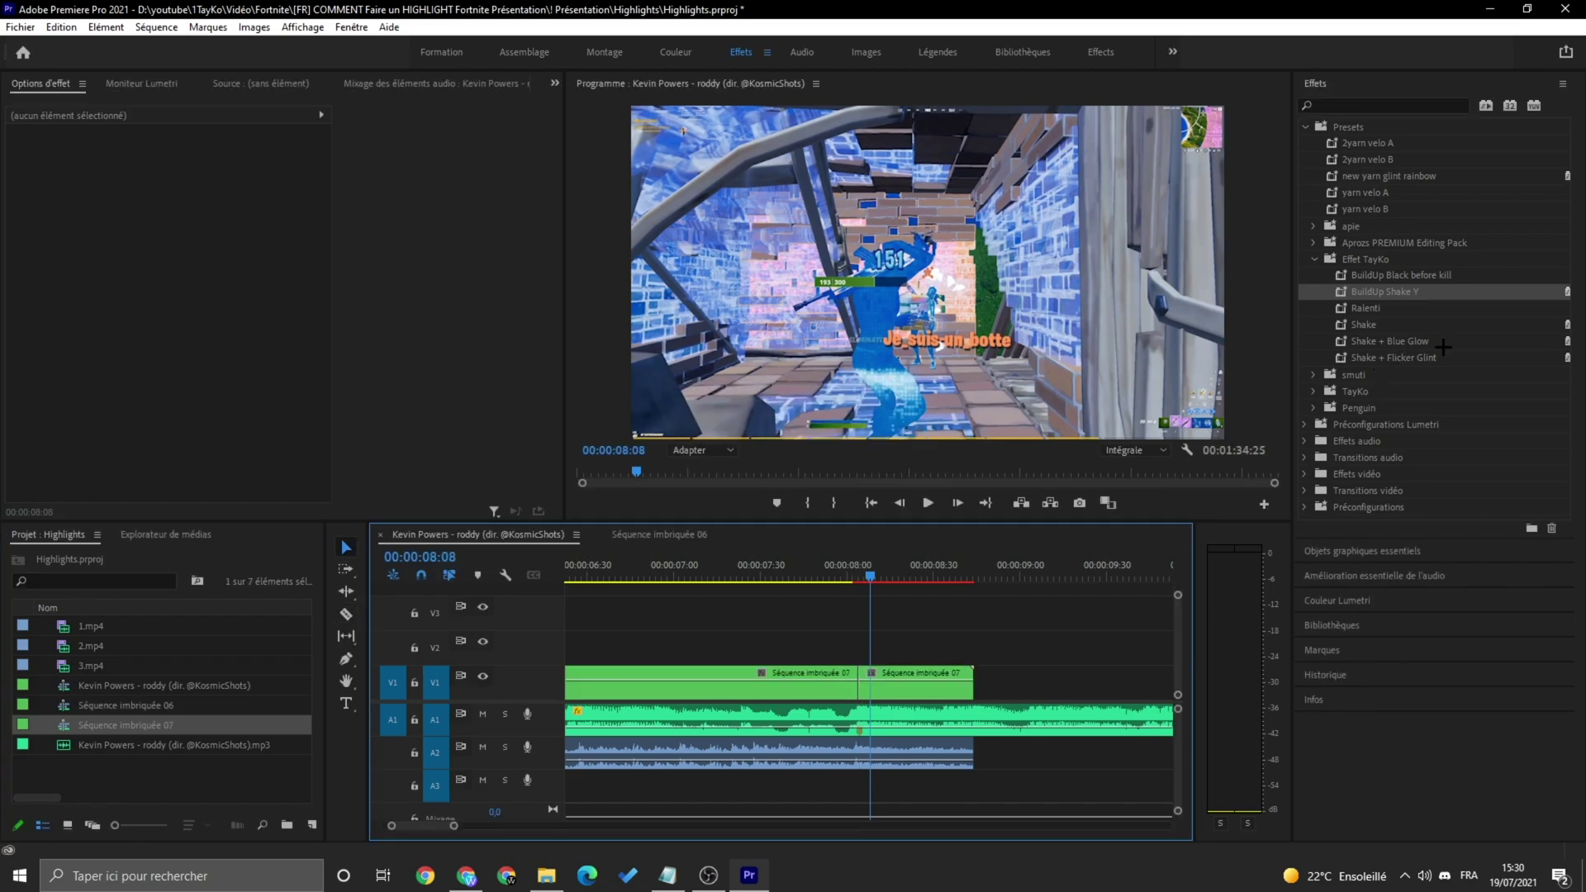
# Apply the Shake + Blue Glow preset to the second part of the nested 2.mp4 clip and preview it
pyautogui.click(1396, 341)
pyautogui.moveTo(1574, 368); pyautogui.dragTo(916, 698)
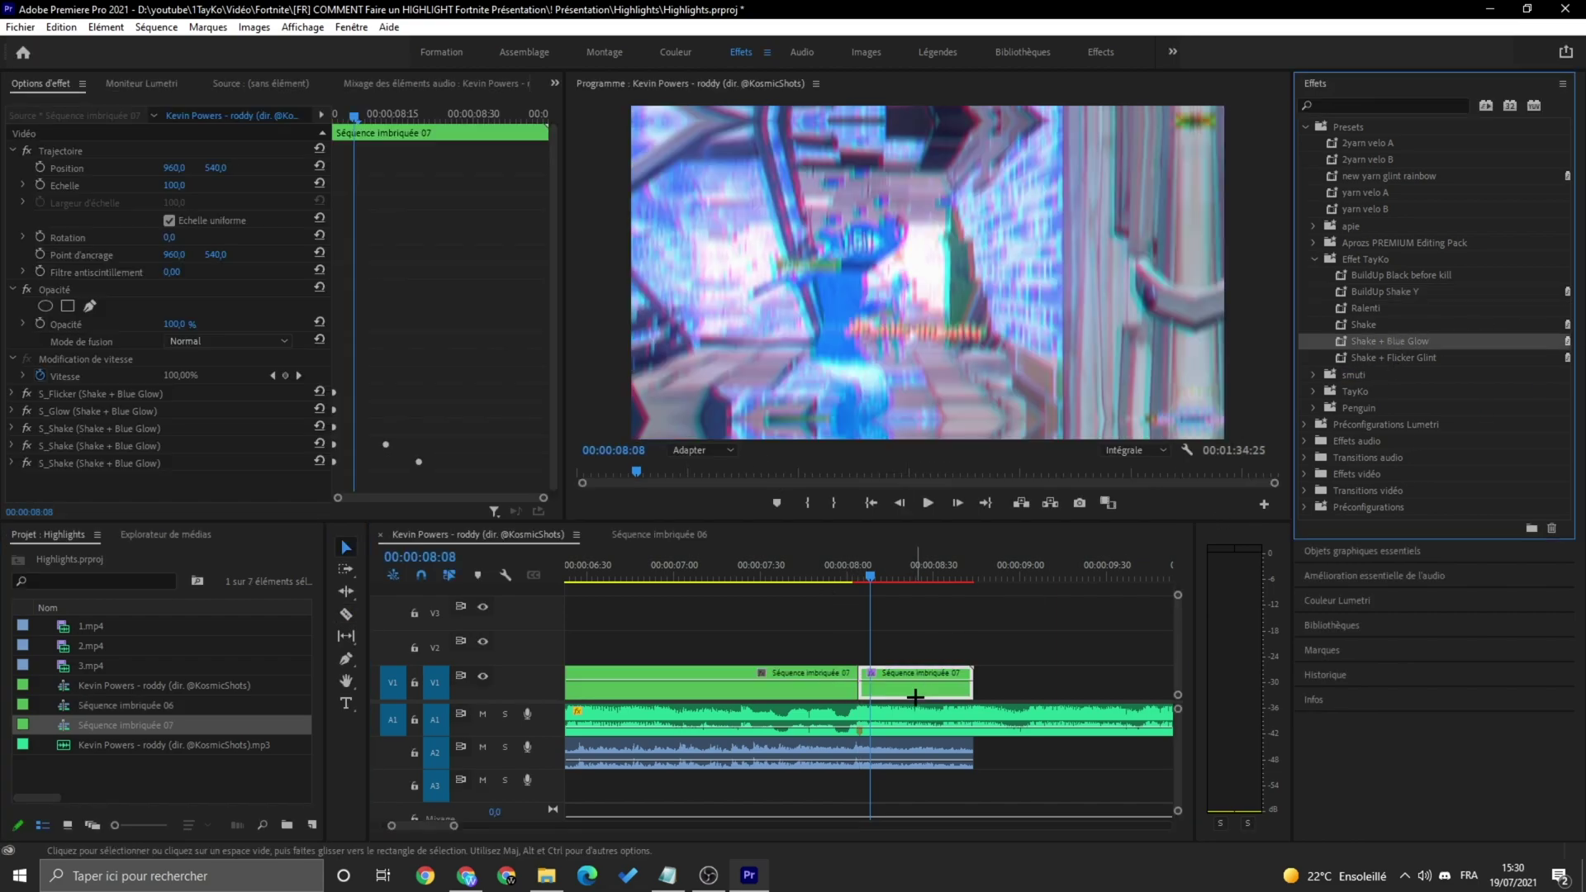
pyautogui.click(792, 560)
pyautogui.press('space')
pyautogui.click(772, 568)
pyautogui.press('space')
pyautogui.press('space')
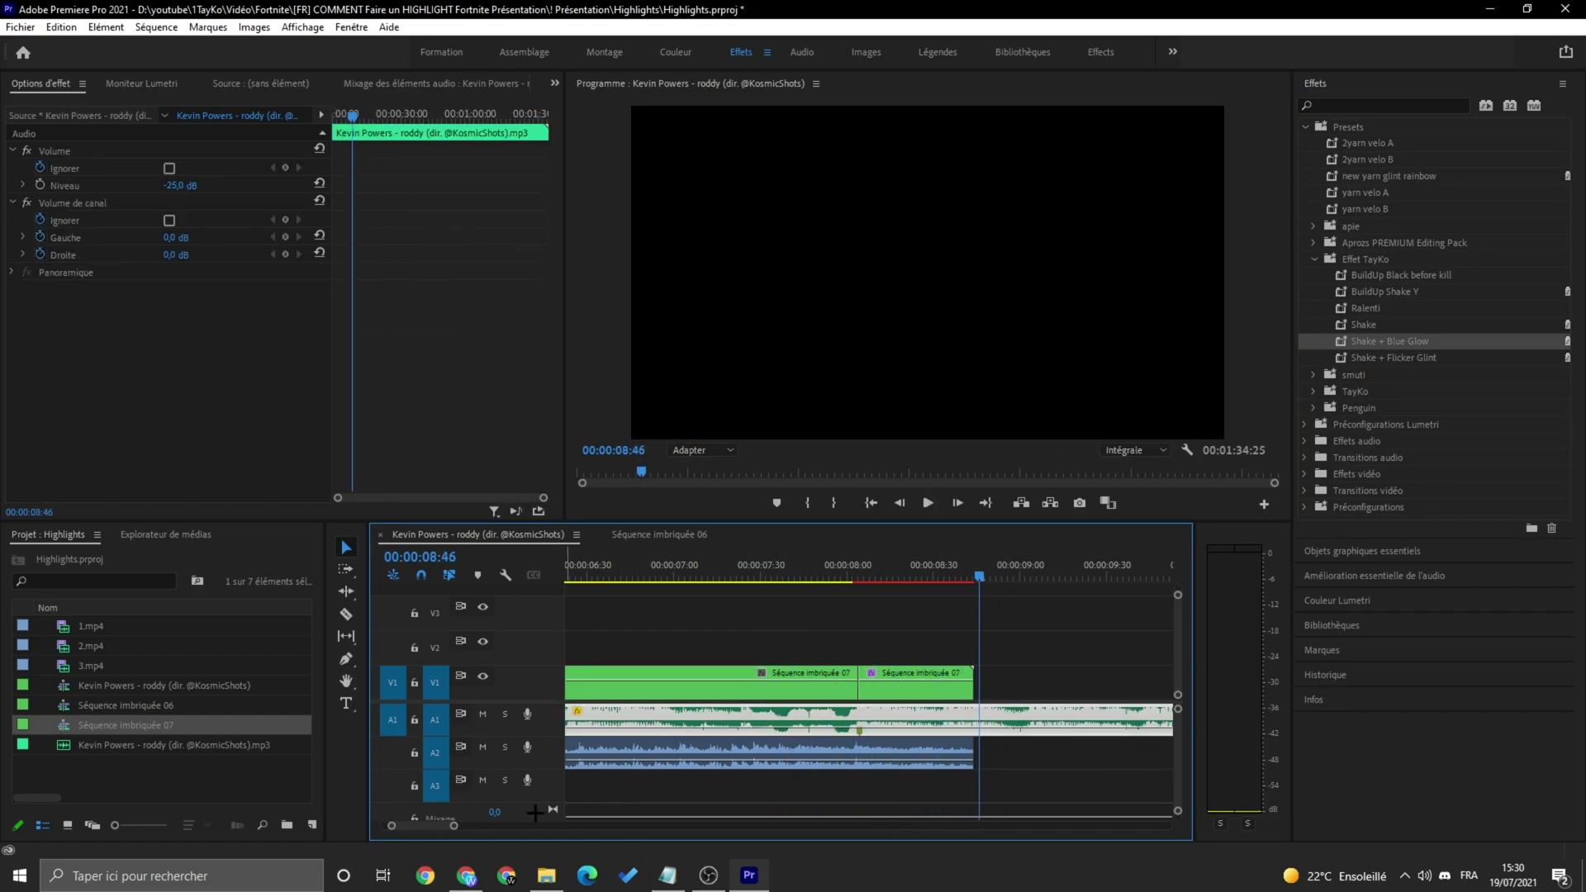
# Undo the Shake + Blue Glow preset on the last clip of V1
pyautogui.moveTo(455, 826)
pyautogui.mouseDown()
pyautogui.moveTo(509, 824)
pyautogui.moveTo(479, 825)
pyautogui.mouseUp()
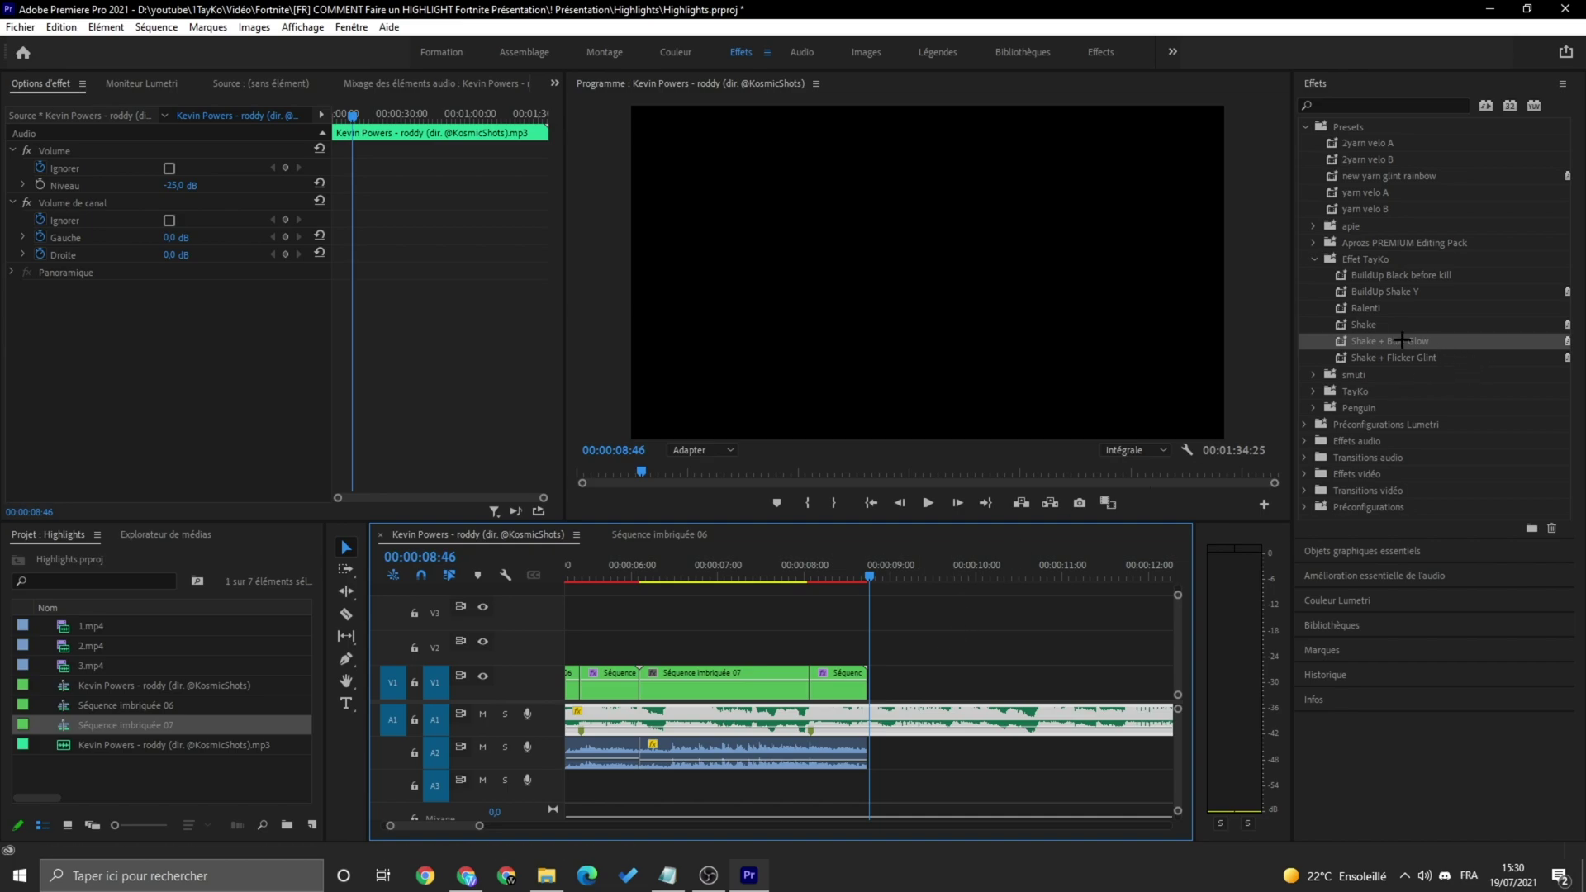
pyautogui.click(801, 570)
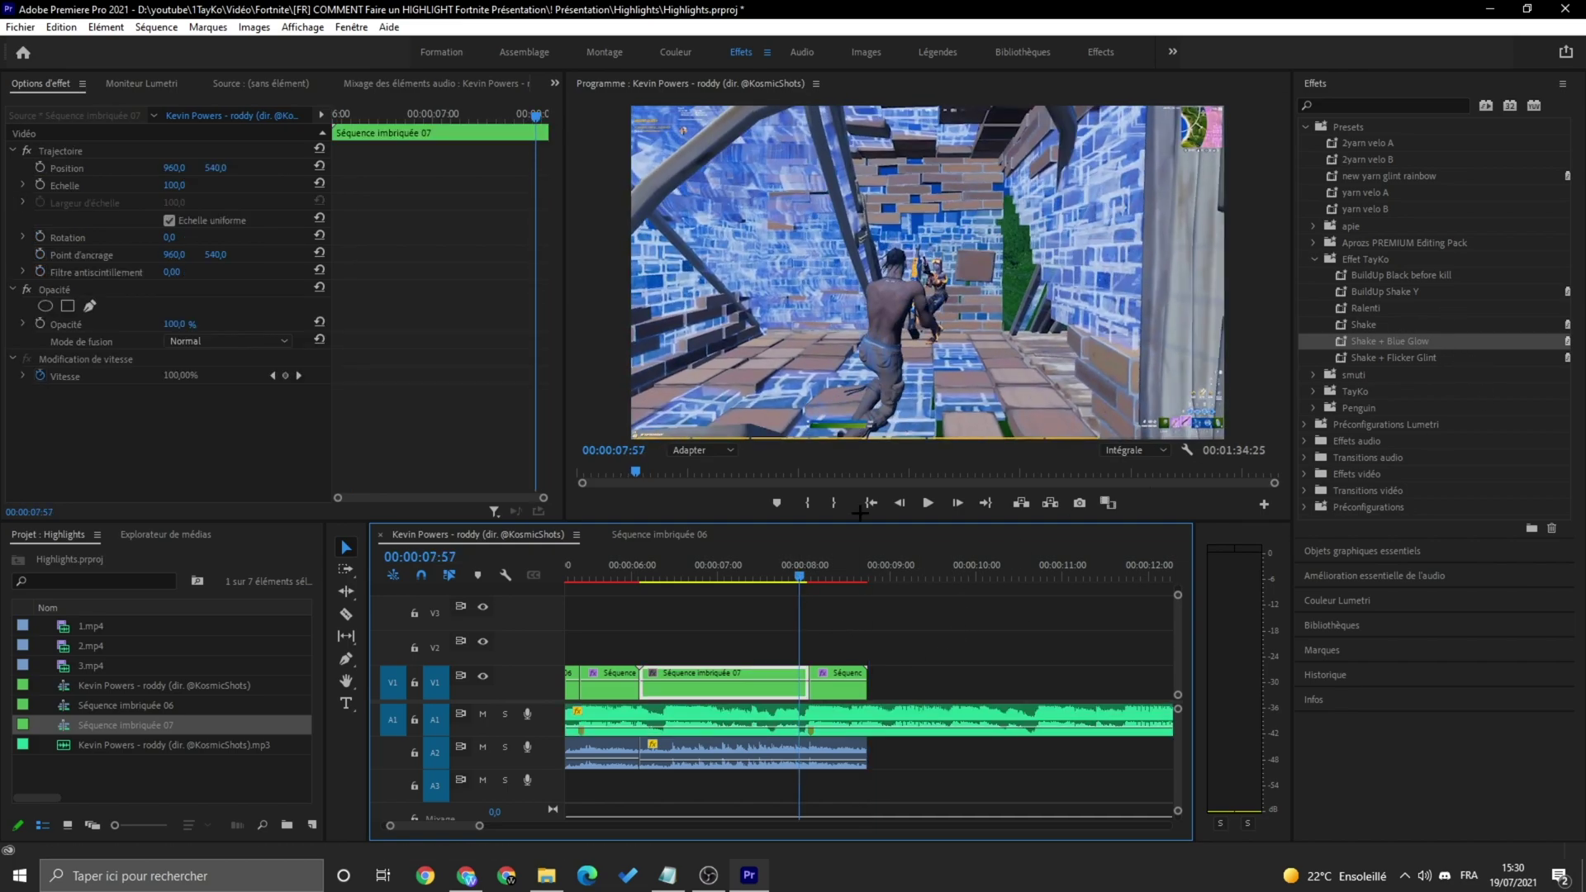
pyautogui.moveTo(1383, 322); pyautogui.dragTo(847, 678)
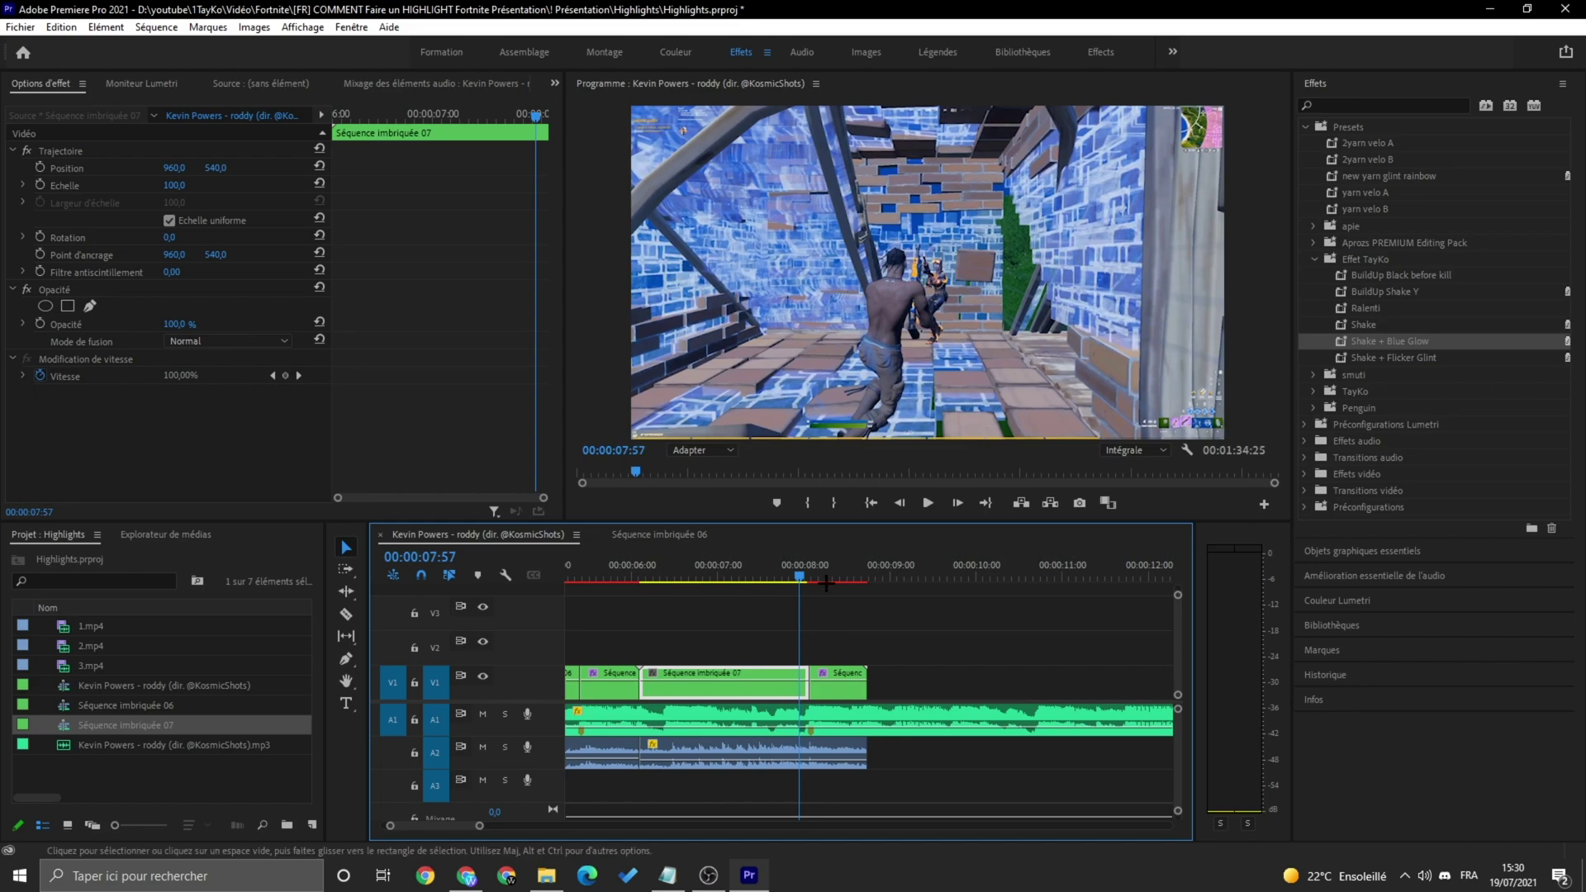
pyautogui.click(834, 570)
pyautogui.hotkey('ctrl', 'z')
# Apply the Shake preset to the second part of the nested 2.mp4 clip and preview the shake
pyautogui.moveTo(1376, 325); pyautogui.dragTo(841, 679)
pyautogui.click(779, 572)
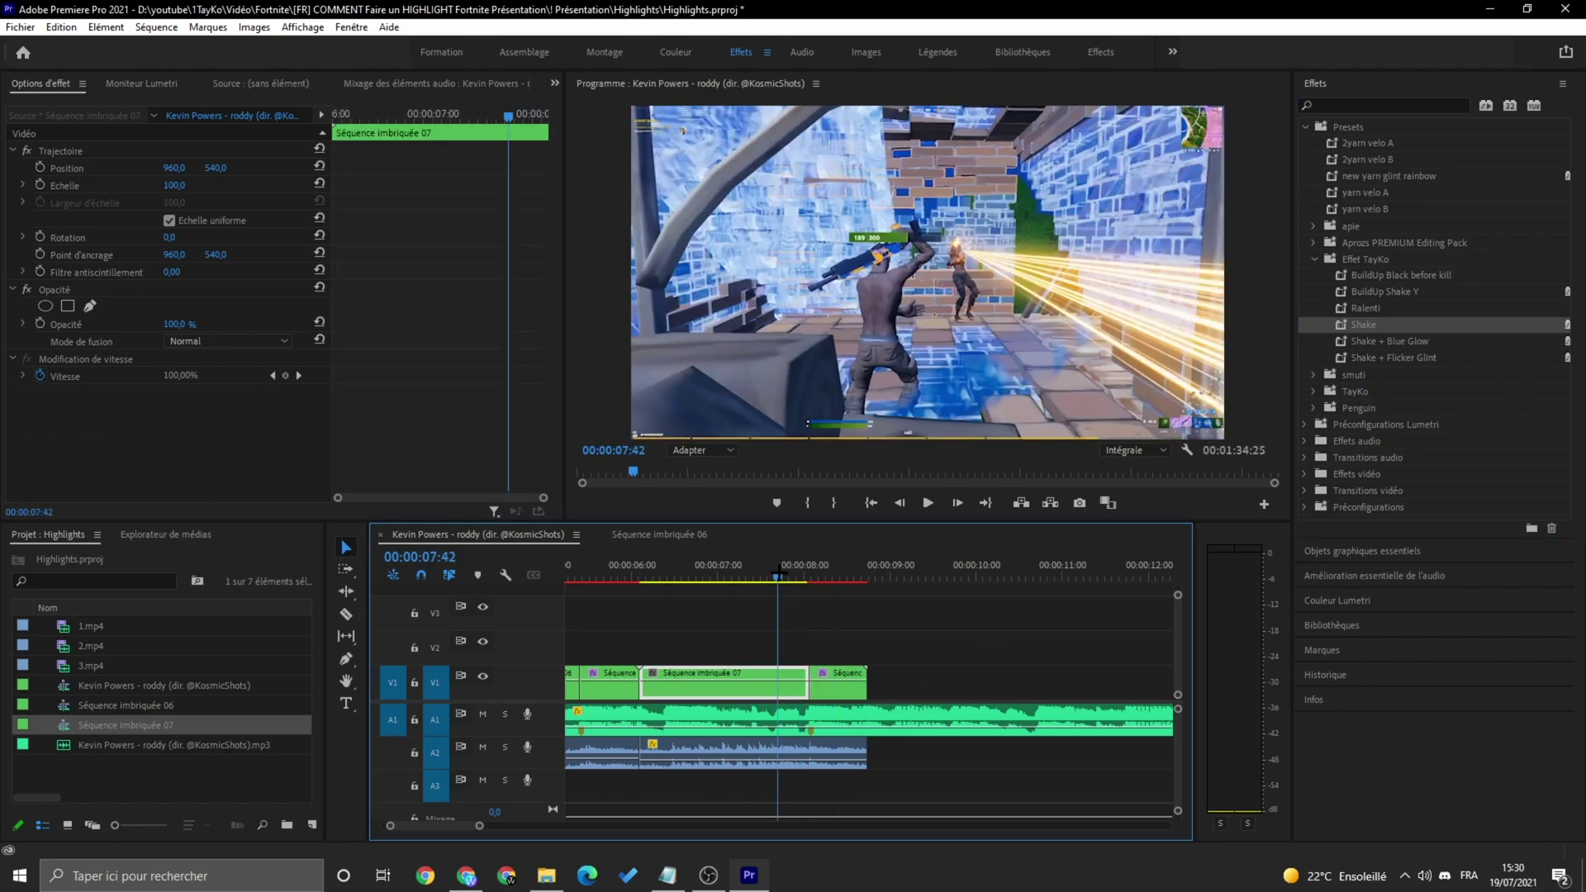
pyautogui.press('space')
pyautogui.moveTo(805, 575); pyautogui.dragTo(839, 576)
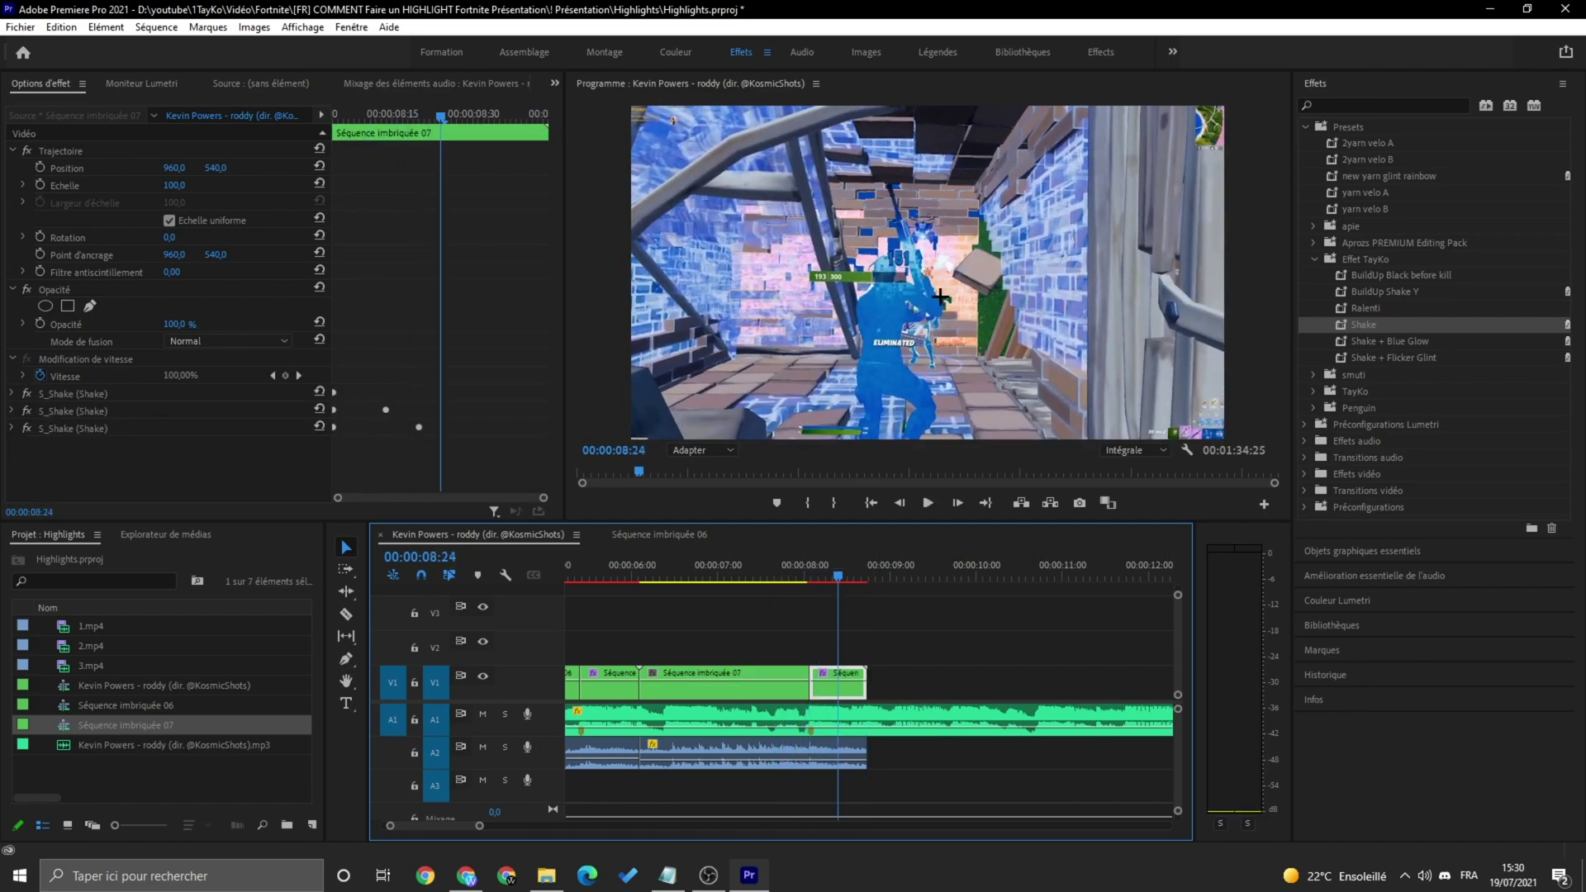
# Collapse the Presets folder and examine the categories available under the built-in presets, audio effects and video effects
pyautogui.click(1305, 125)
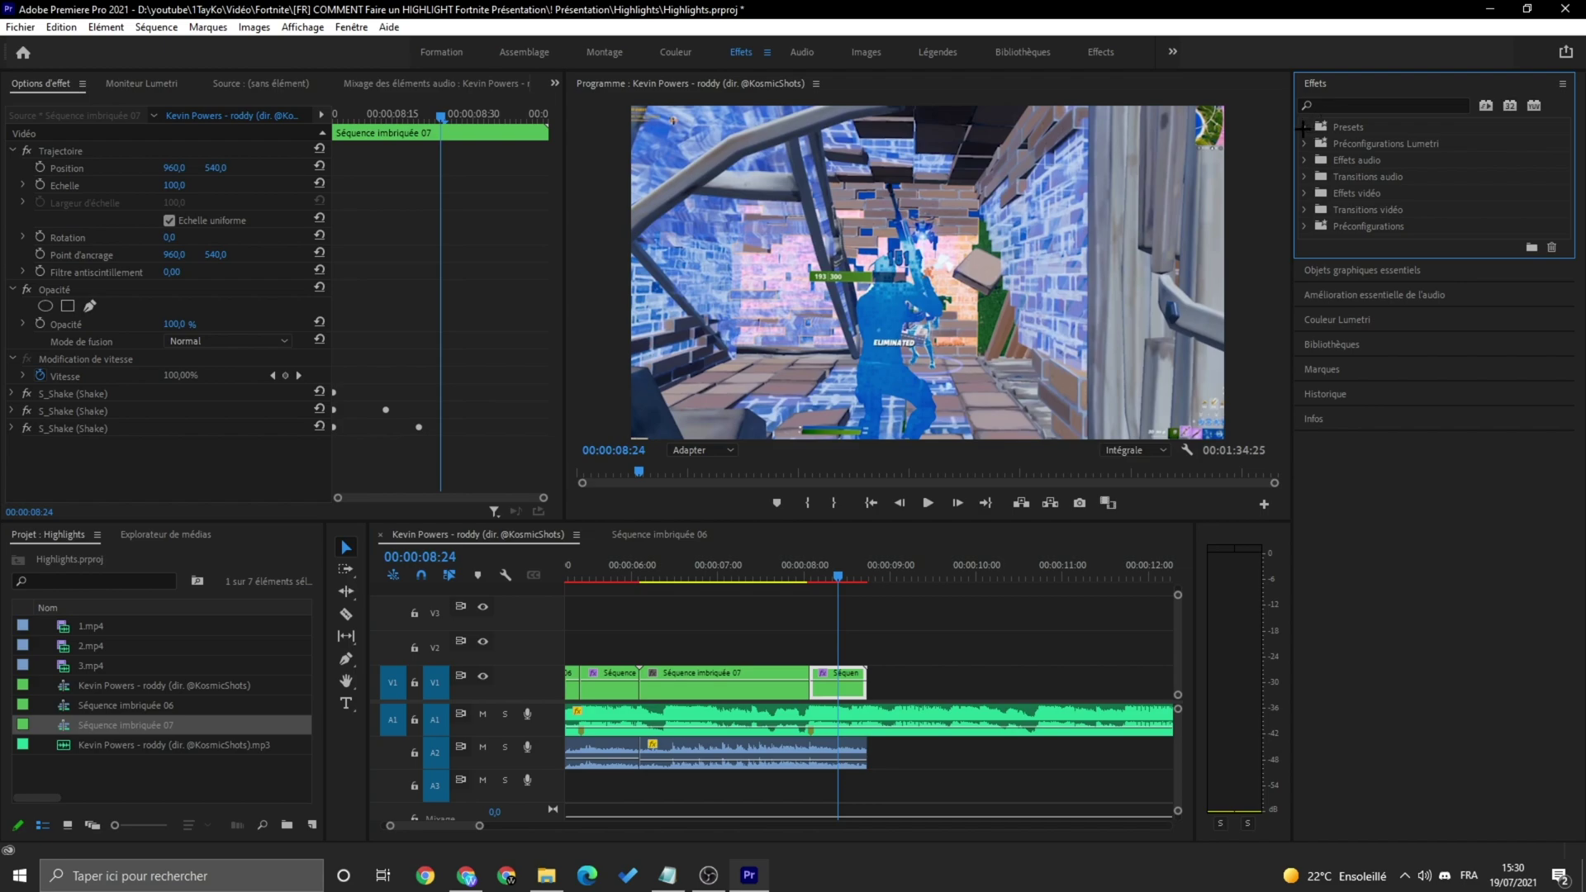
pyautogui.click(1302, 226)
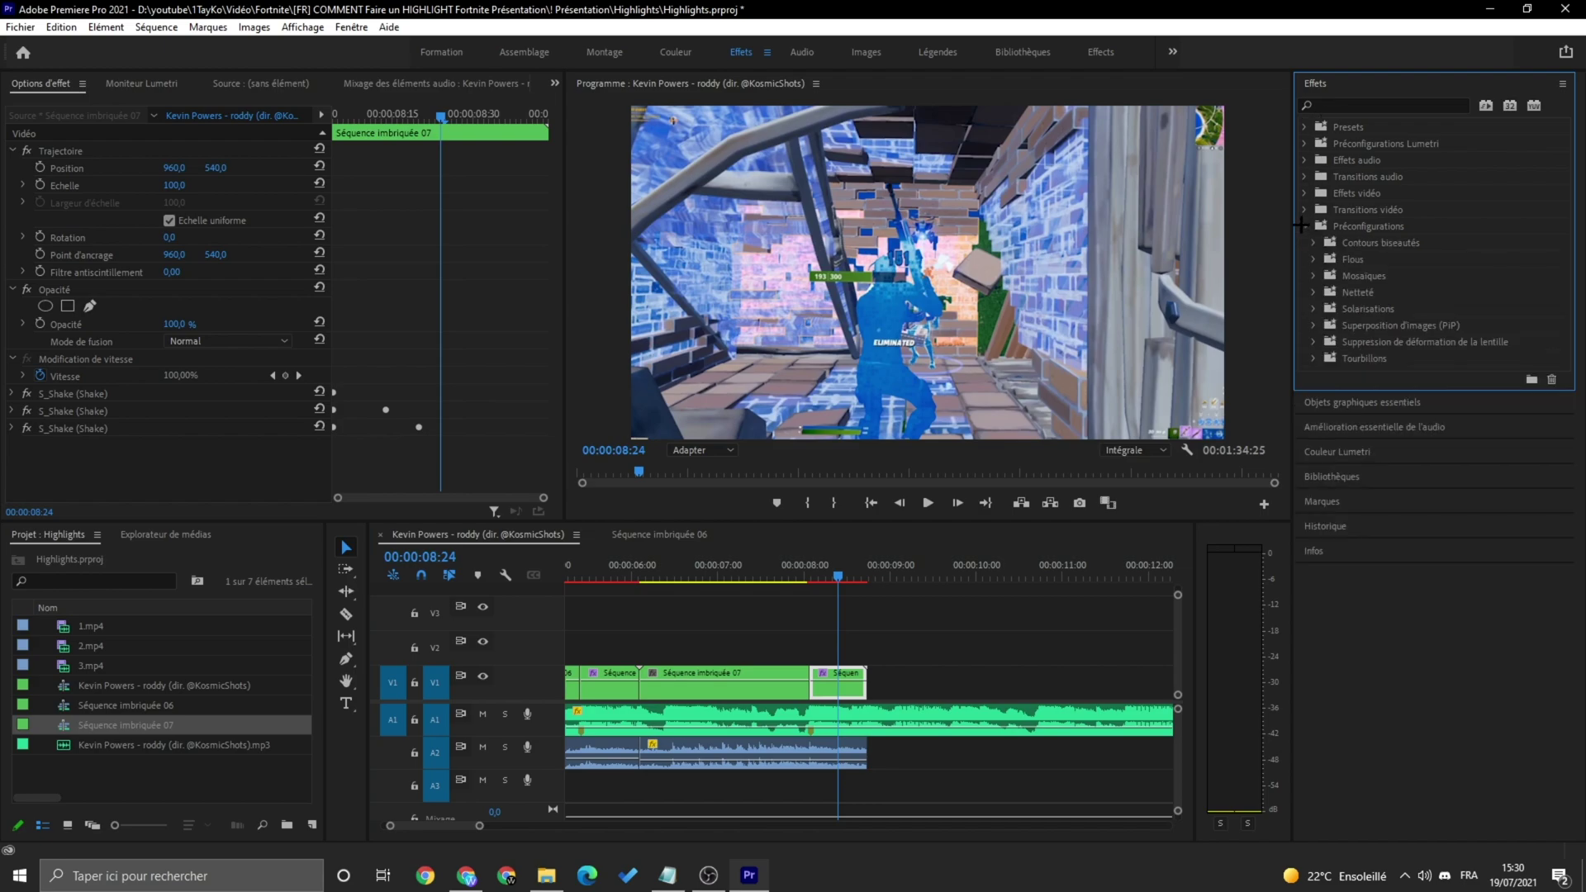
pyautogui.click(1303, 226)
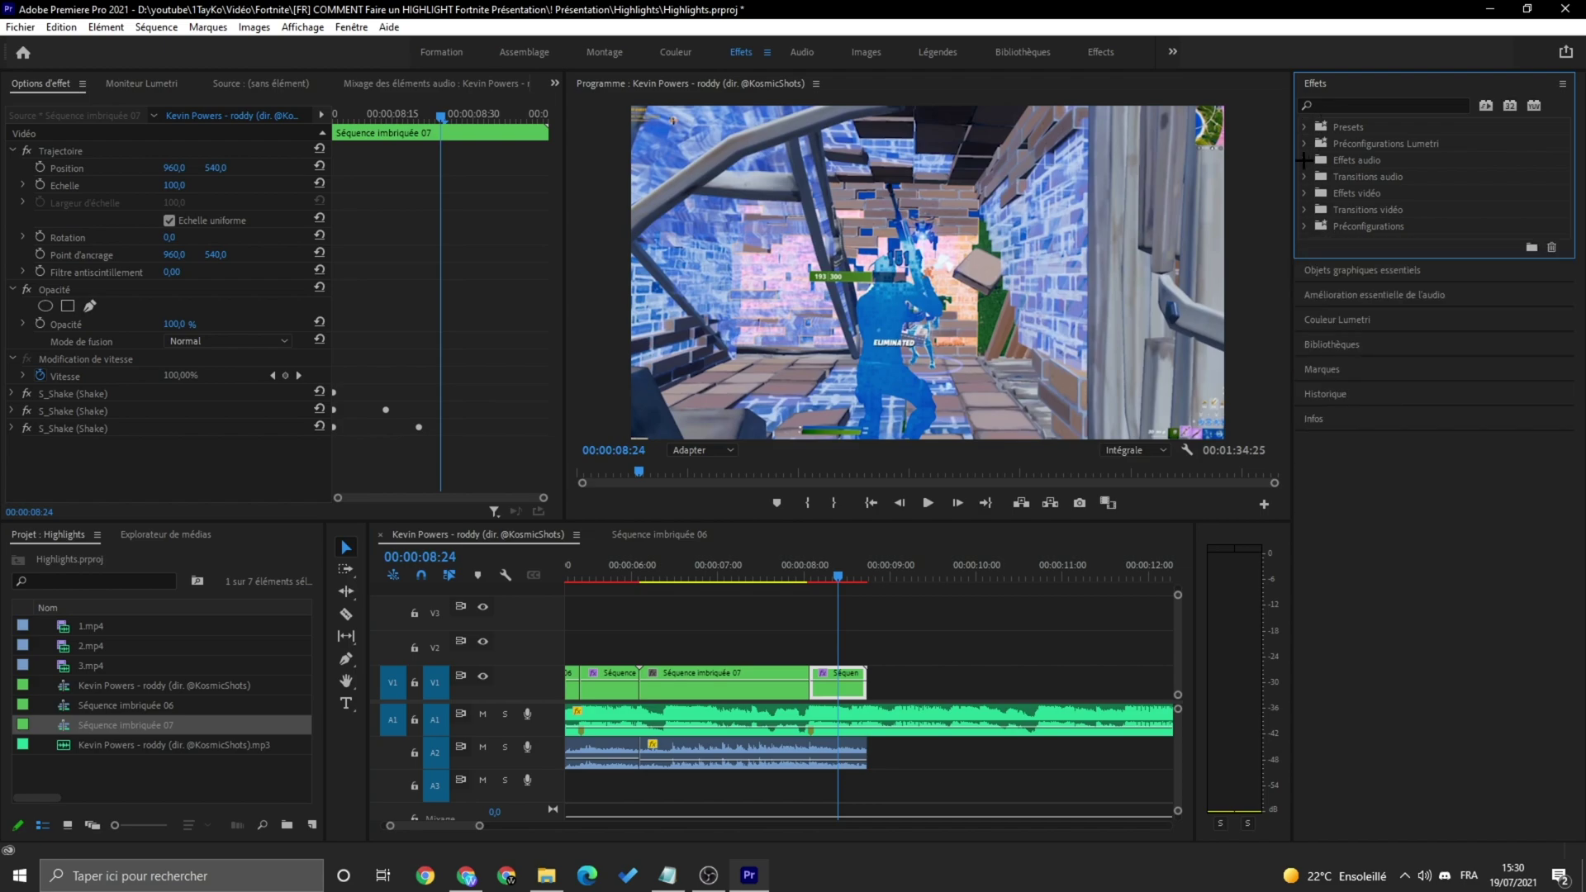
pyautogui.click(1303, 159)
pyautogui.click(1305, 161)
pyautogui.click(1304, 192)
pyautogui.scroll(-2, 1386, 299)
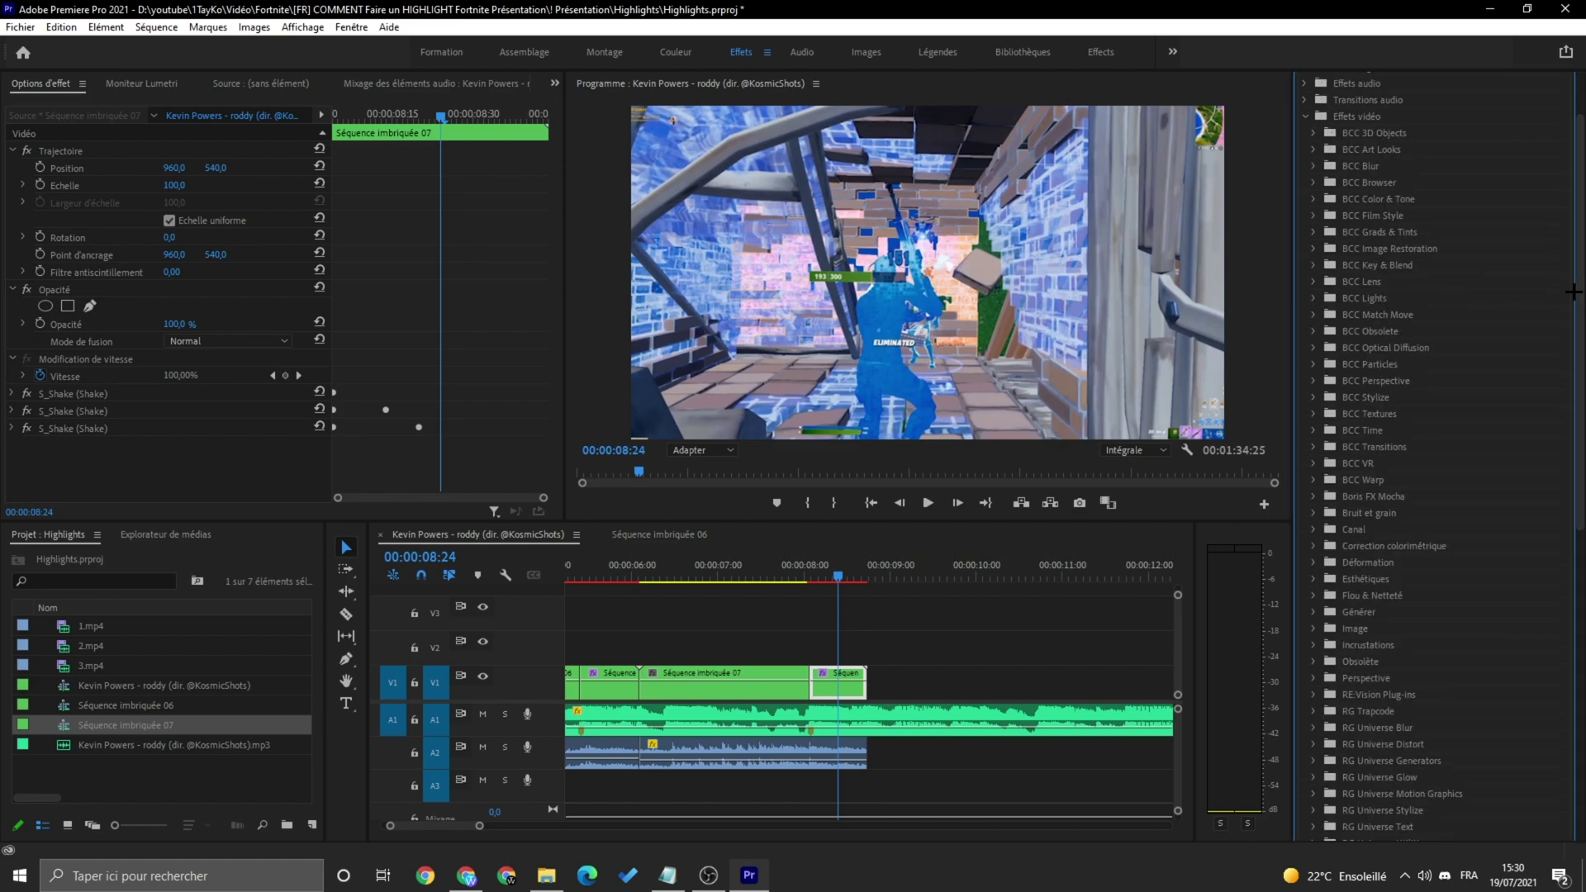
# Browse the installed video effect categories and examine the effects inside the Sapphire Adjust group
pyautogui.click(1371, 331)
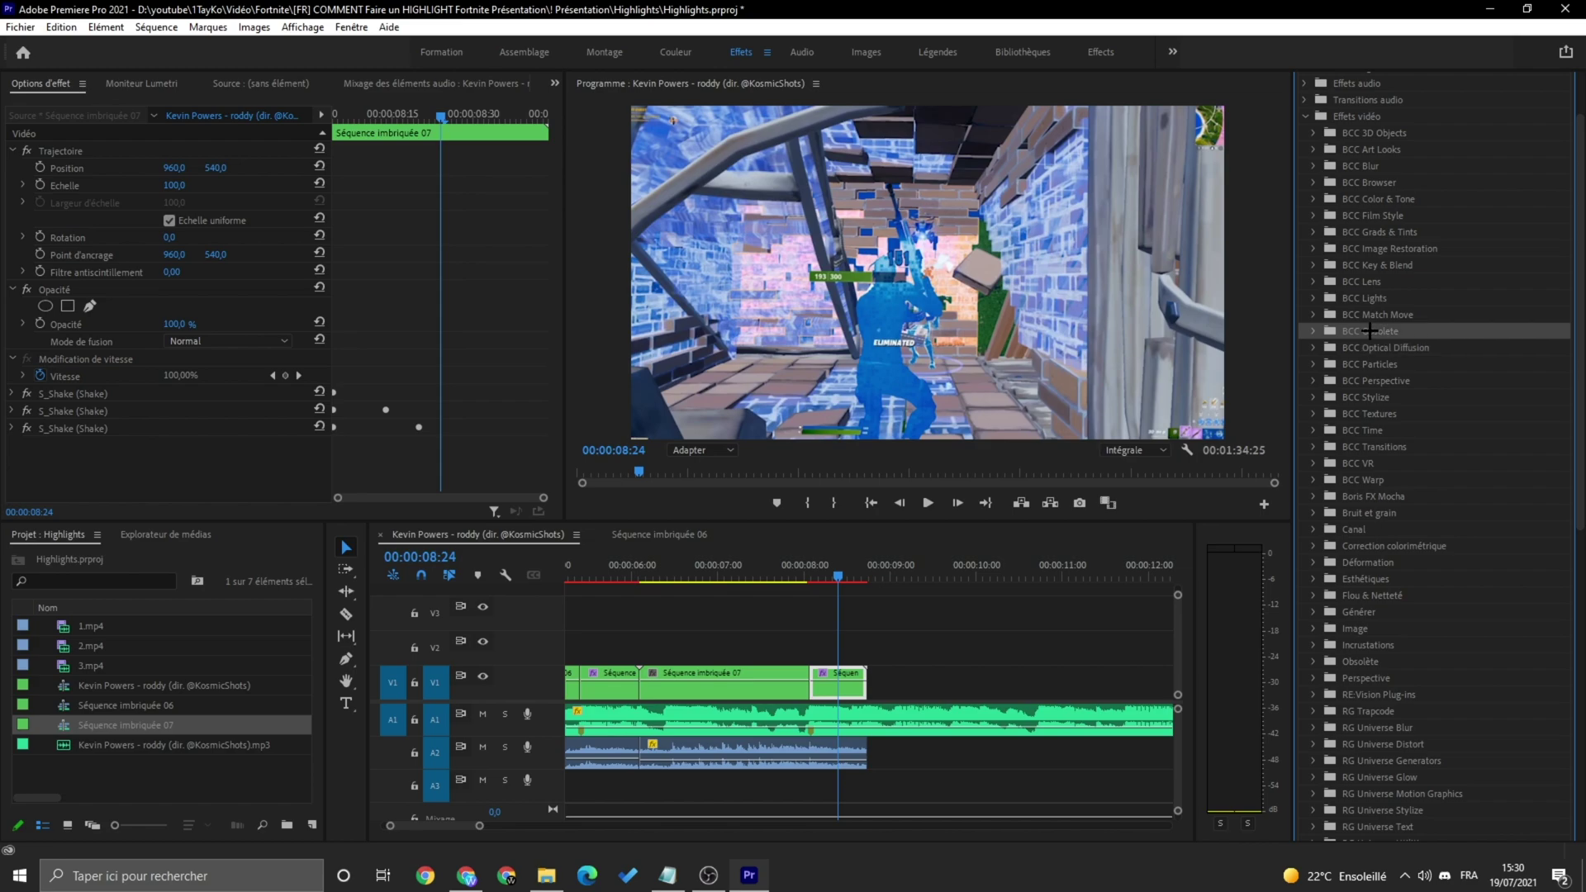
pyautogui.scroll(-10, 1555, 487)
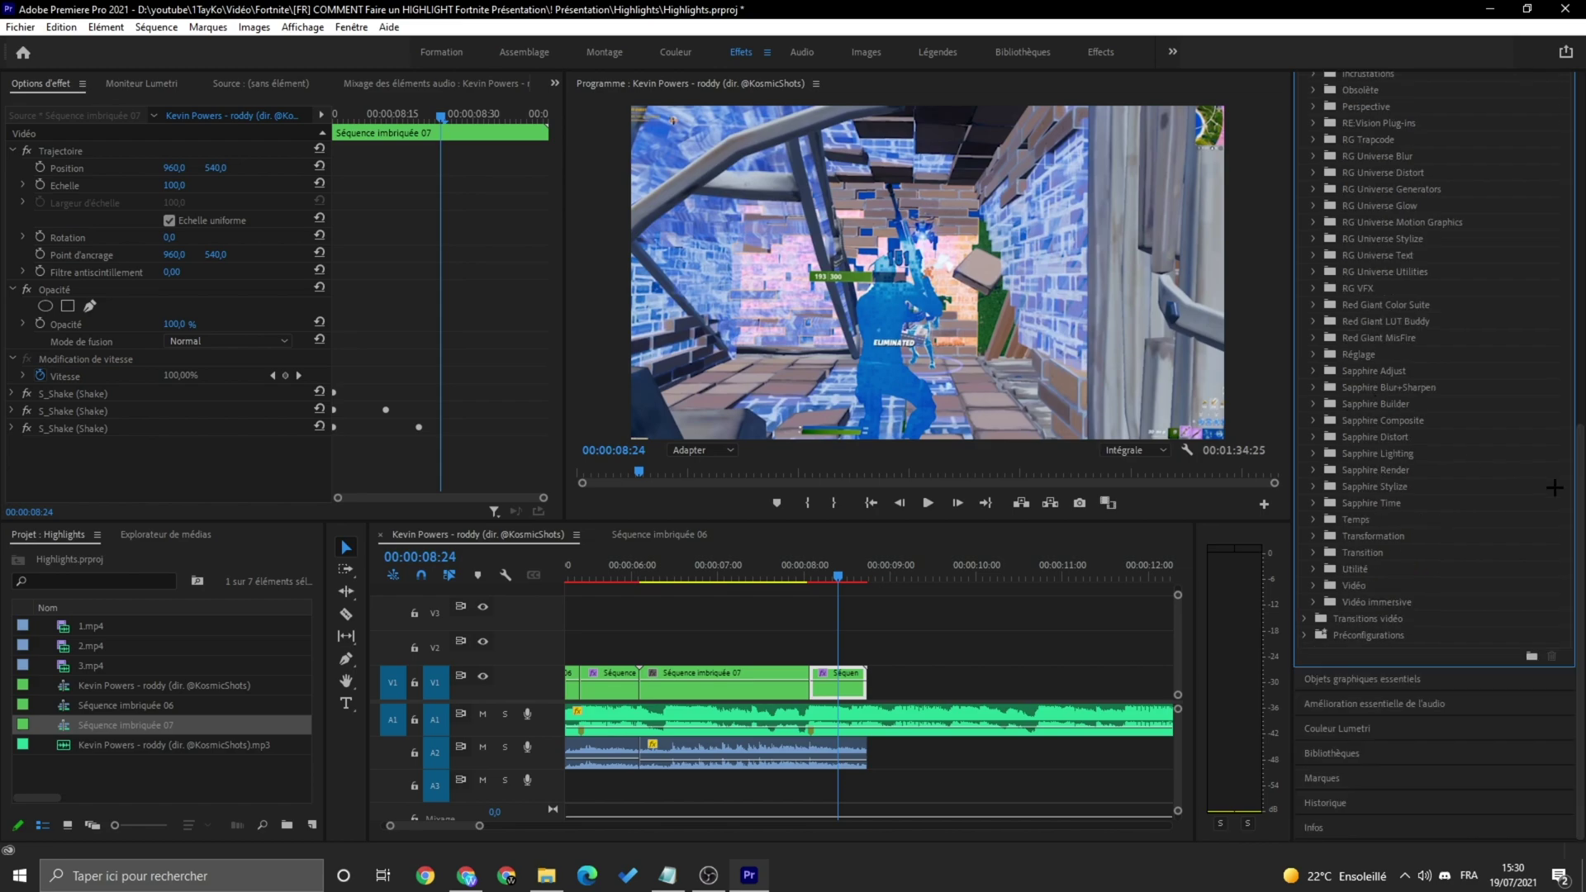
pyautogui.click(1313, 371)
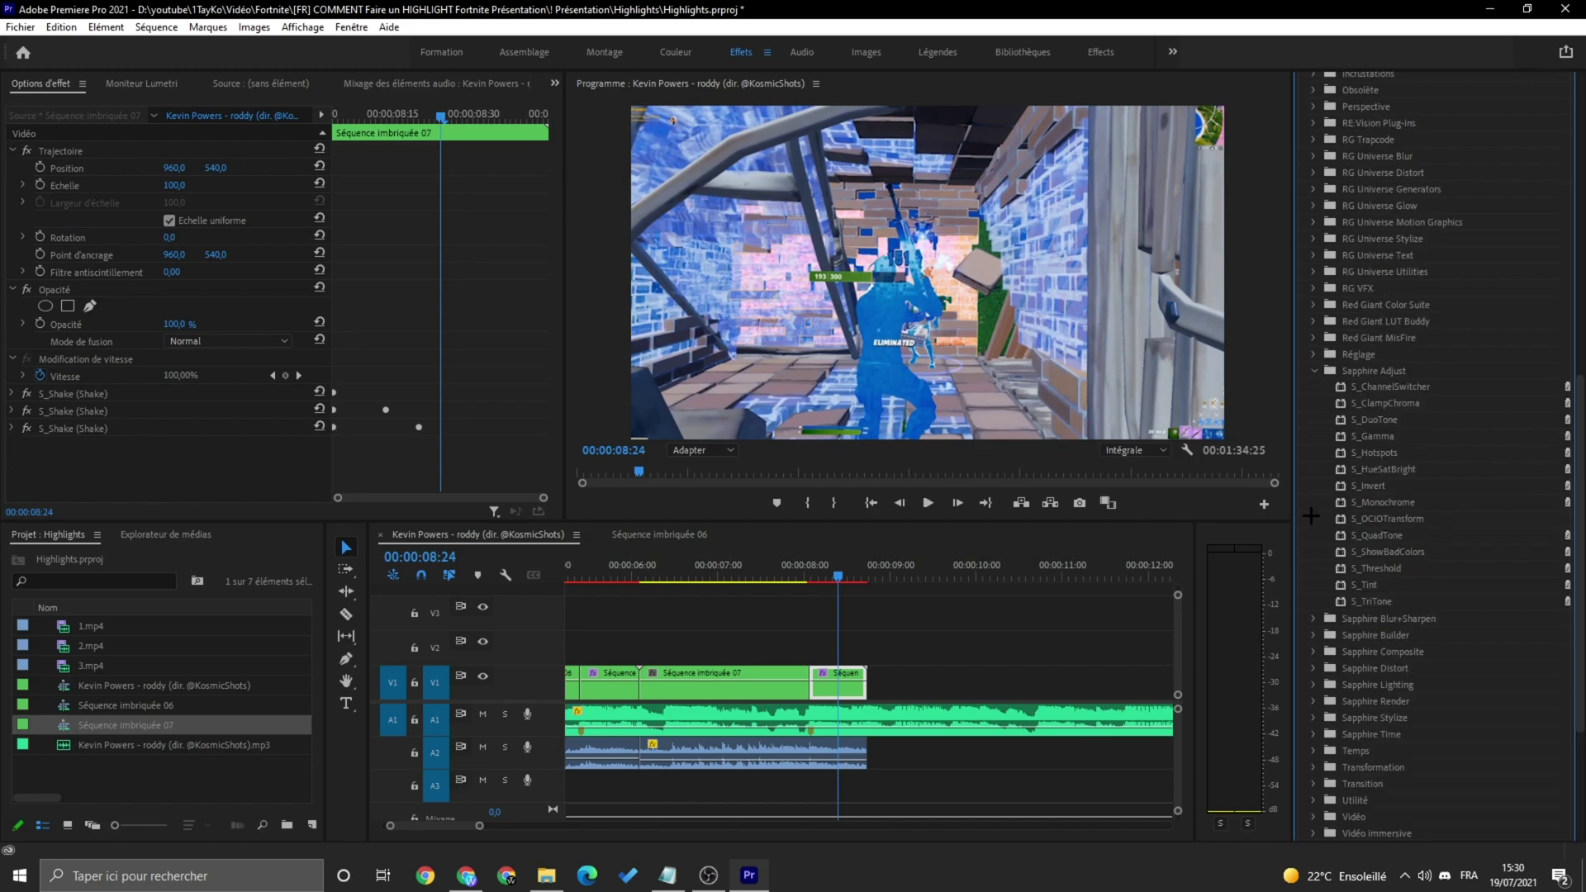
pyautogui.click(1313, 371)
pyautogui.scroll(5, 1446, 495)
# Preview the nested 2.mp4 clip on V1 just before its final kill and shake section
pyautogui.click(767, 568)
pyautogui.press('space')
pyautogui.press('space')
pyautogui.scroll(7, 1446, 487)
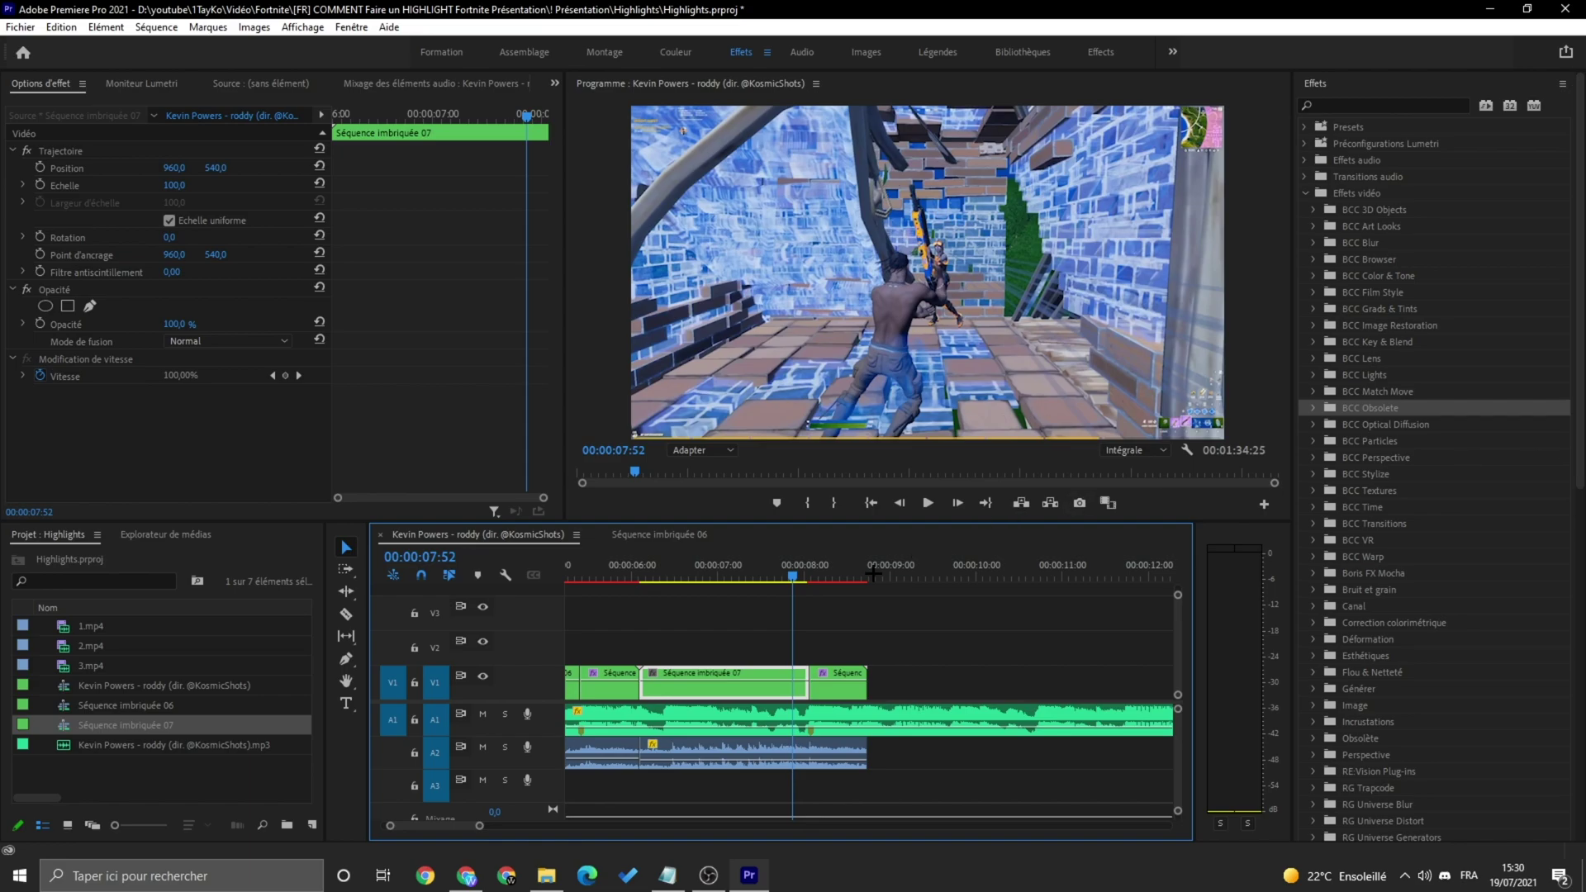
pyautogui.click(814, 568)
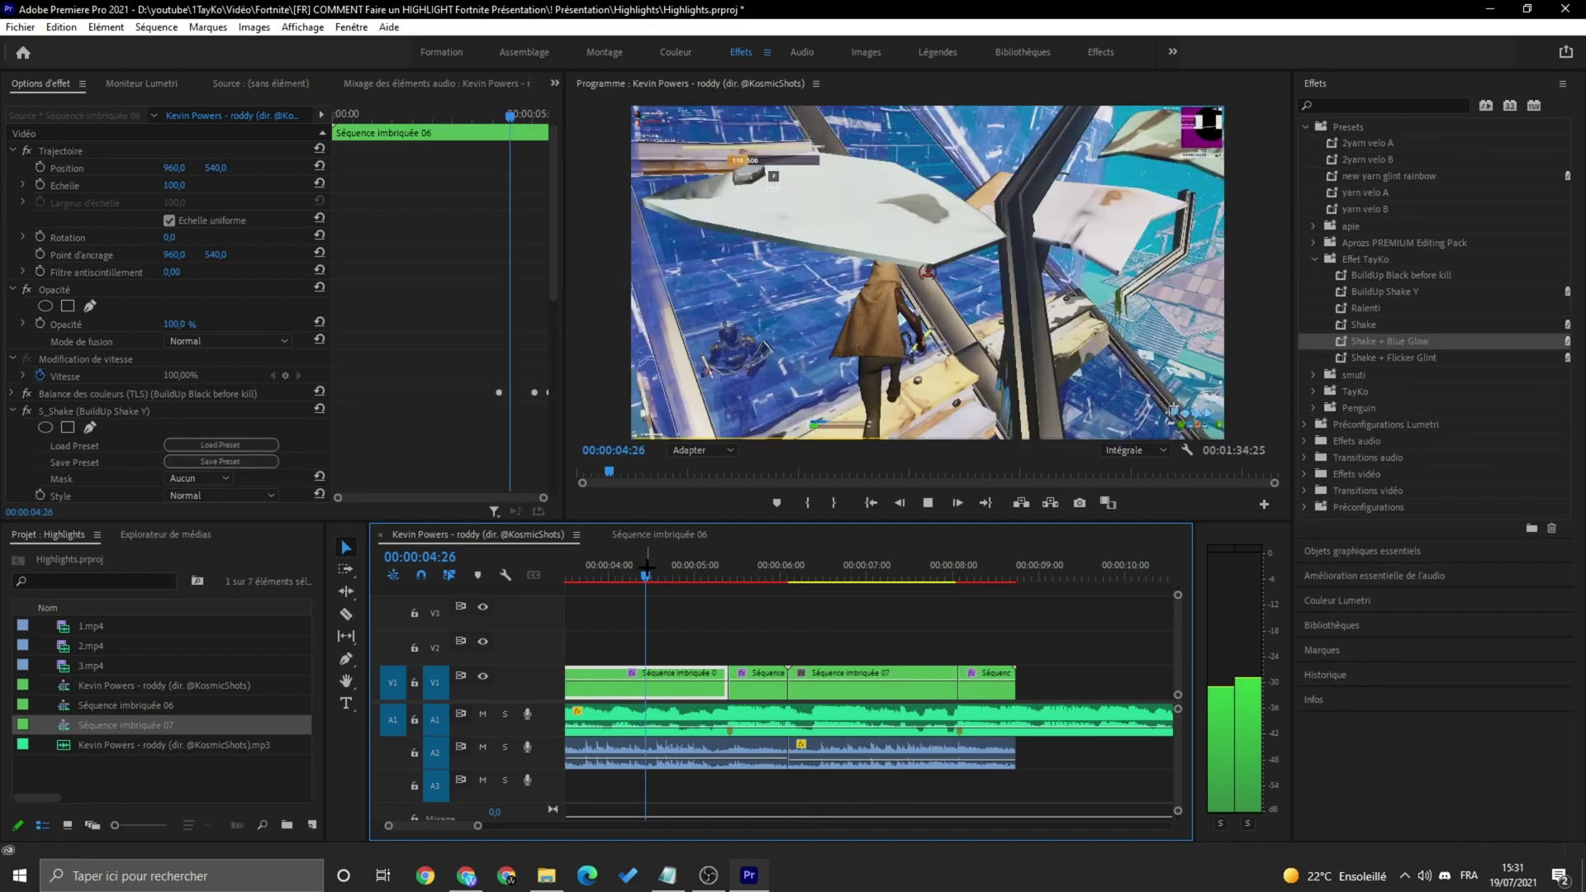
# Play the edit from about 00:00:04:26 through the last V1 clip, and select the music clip on A1
pyautogui.click(647, 568)
pyautogui.press('space')
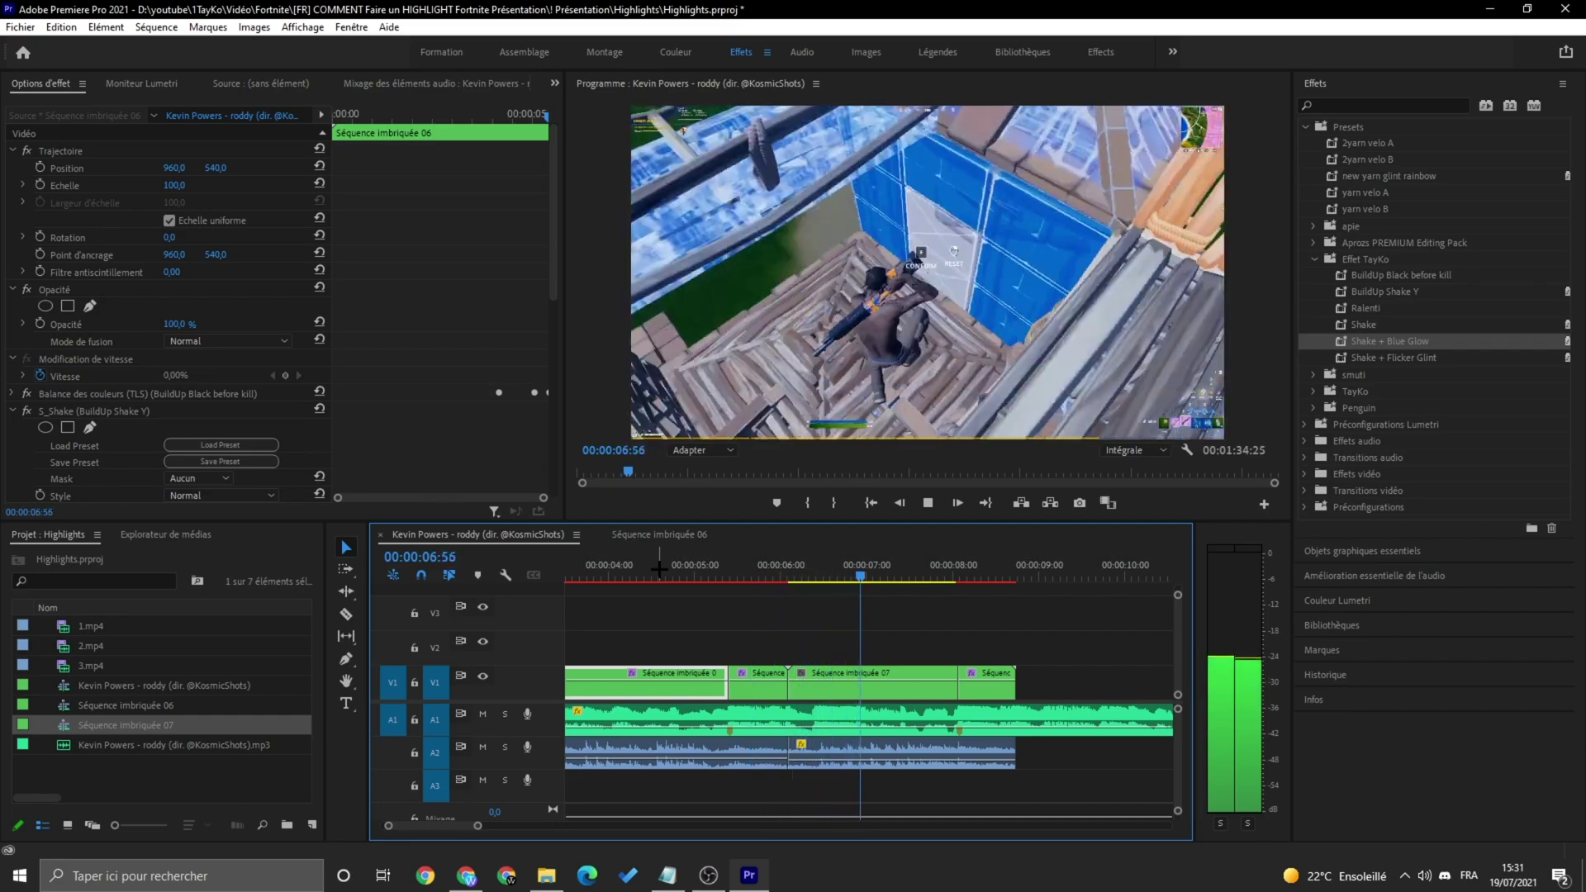
pyautogui.click(591, 719)
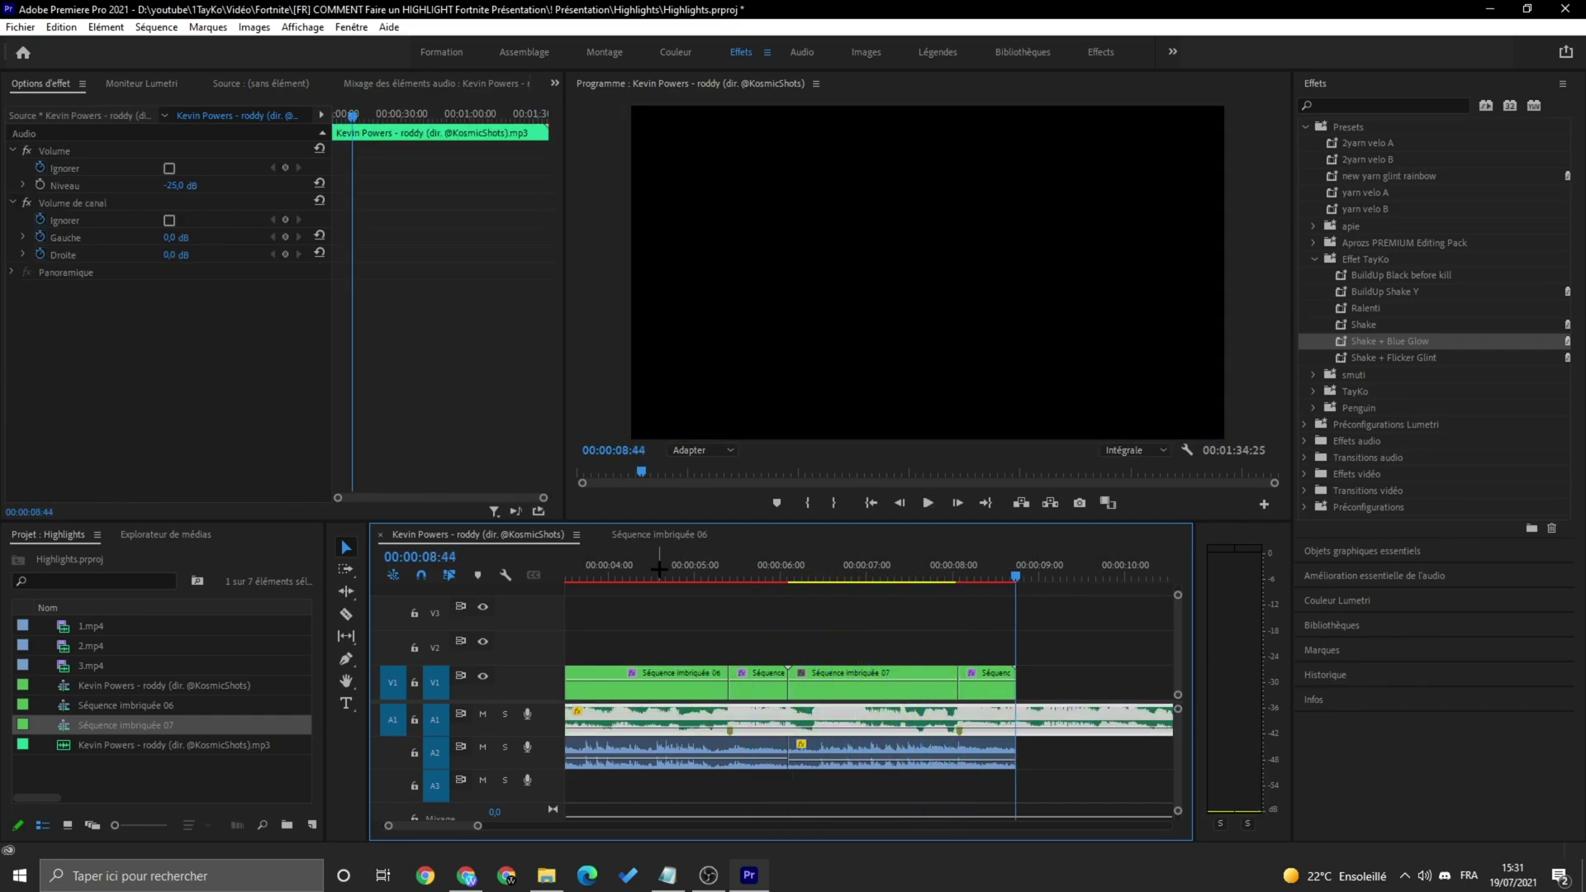